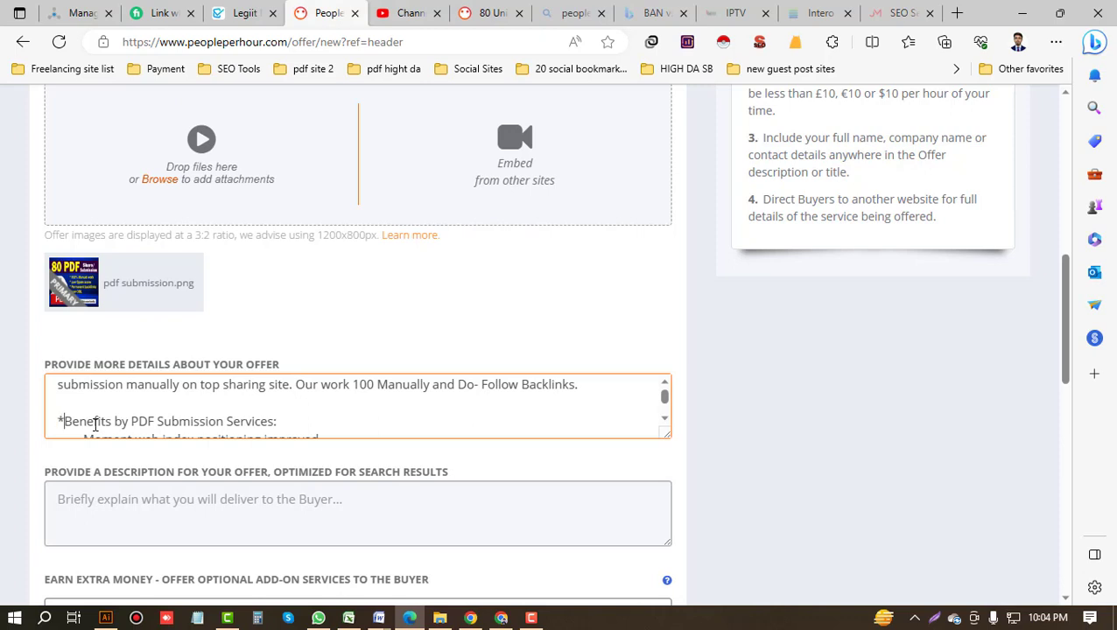
# Mark the "Benefits by PDF Submission Services" heading in the offer details with leading "***" and end it with ": -"
pyautogui.write('*')
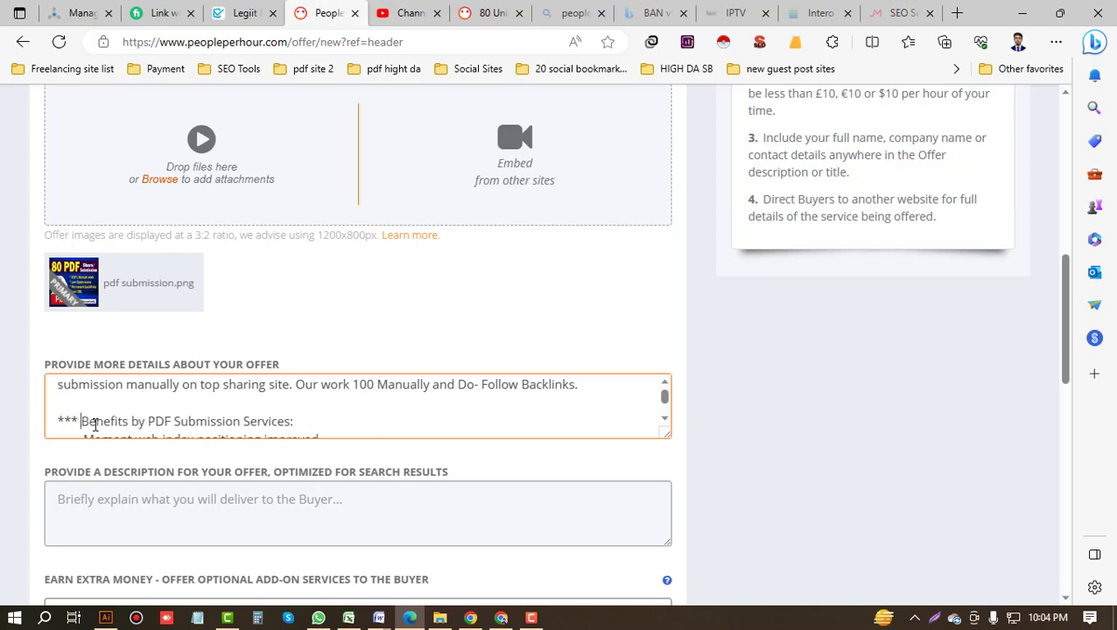
pyautogui.click(303, 420)
pyautogui.write('-')
pyautogui.click(278, 421)
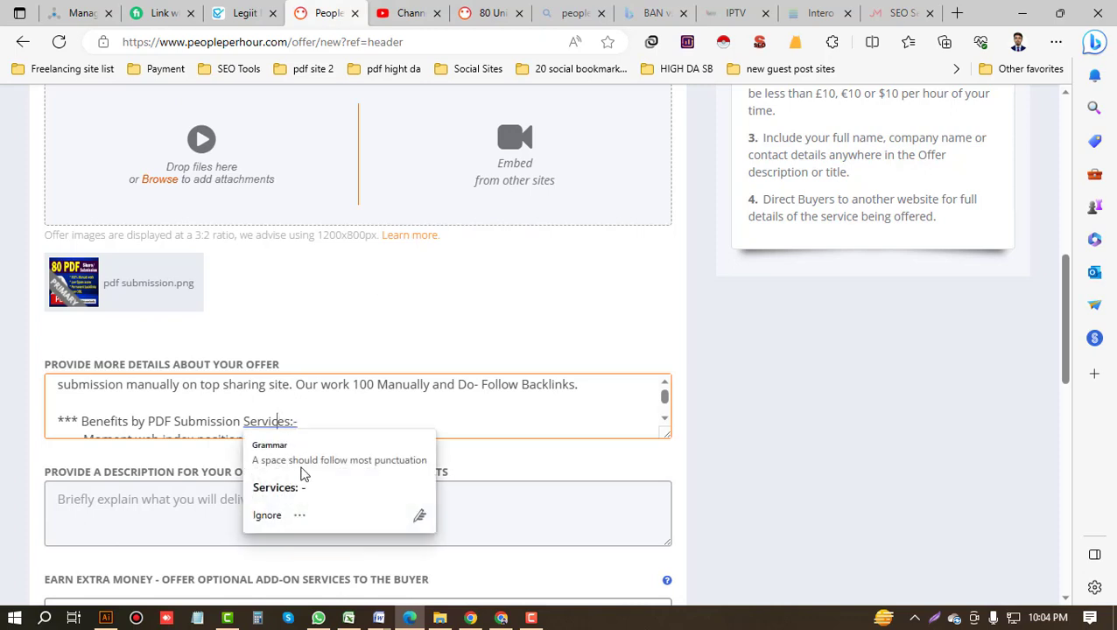
pyautogui.click(276, 487)
# Correct the double space in "PDF Submission" at the start of the offer details using the suggested grammar fix
pyautogui.scroll(-1, 232, 414)
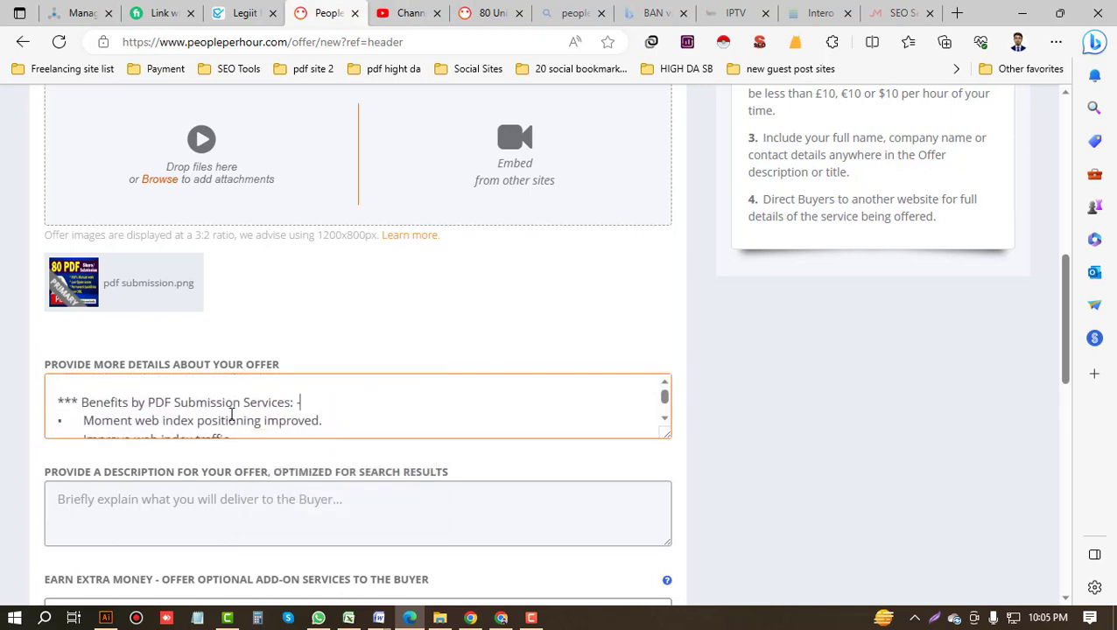
pyautogui.scroll(3, 229, 413)
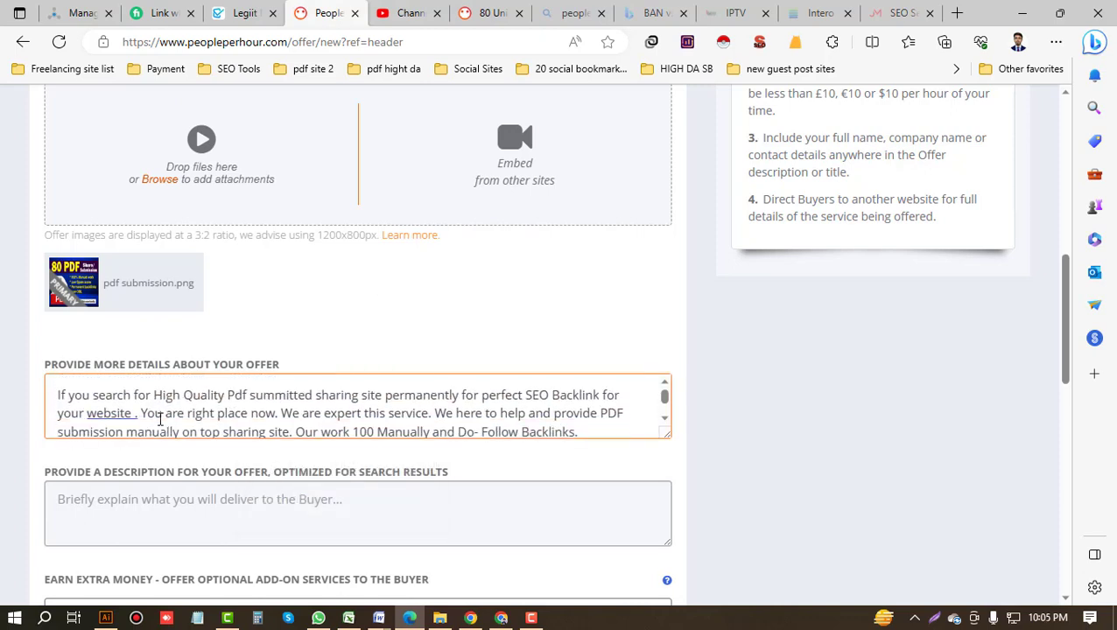
pyautogui.scroll(5, 127, 417)
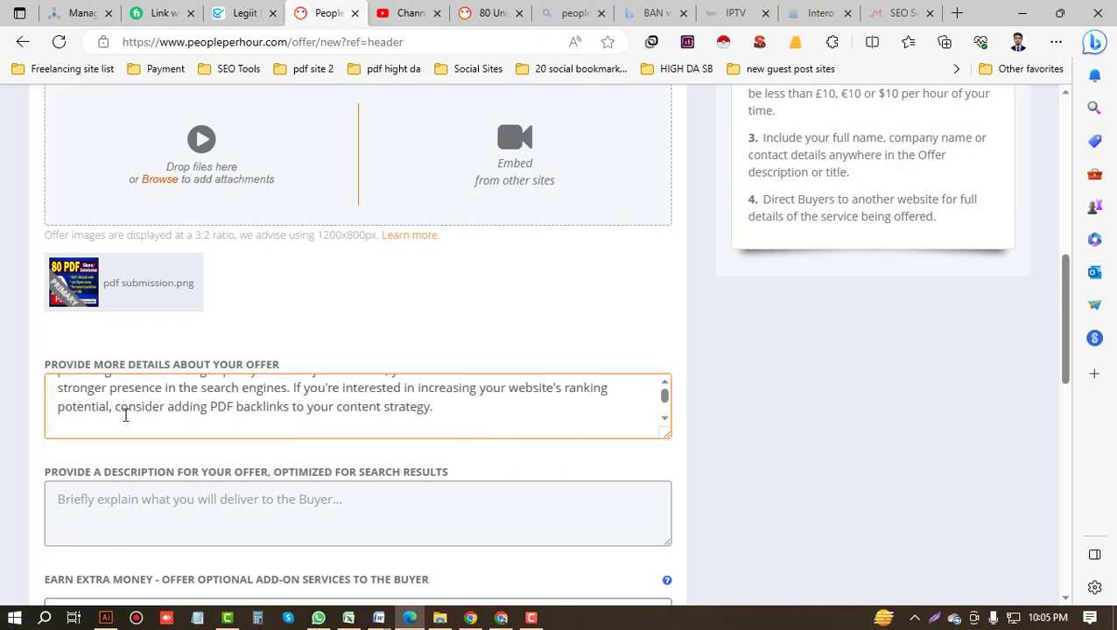
pyautogui.click(123, 394)
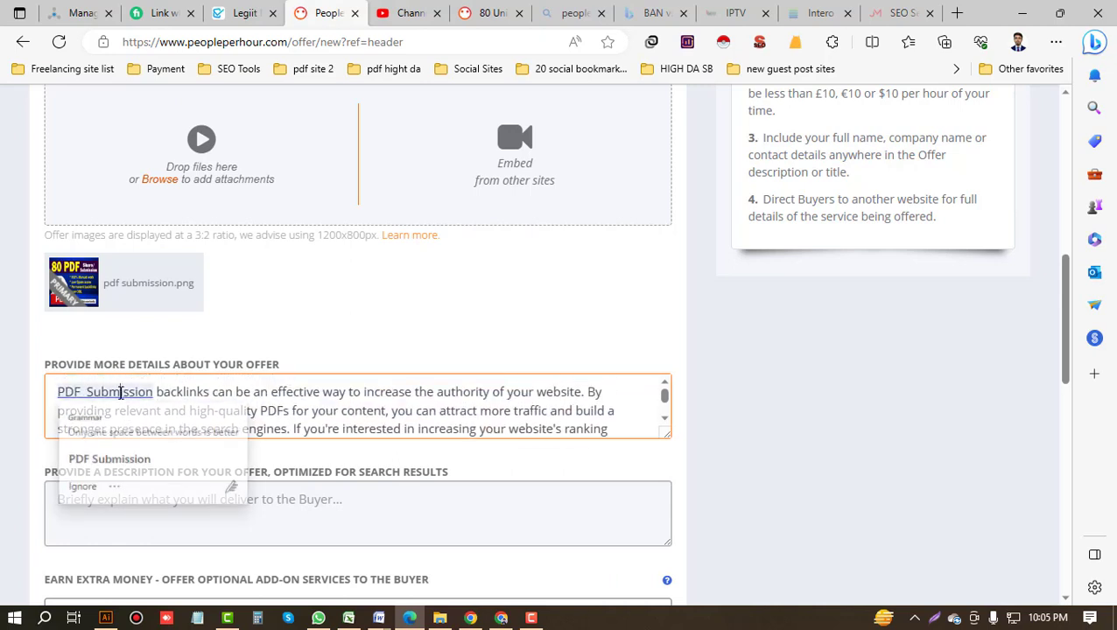
pyautogui.click(109, 462)
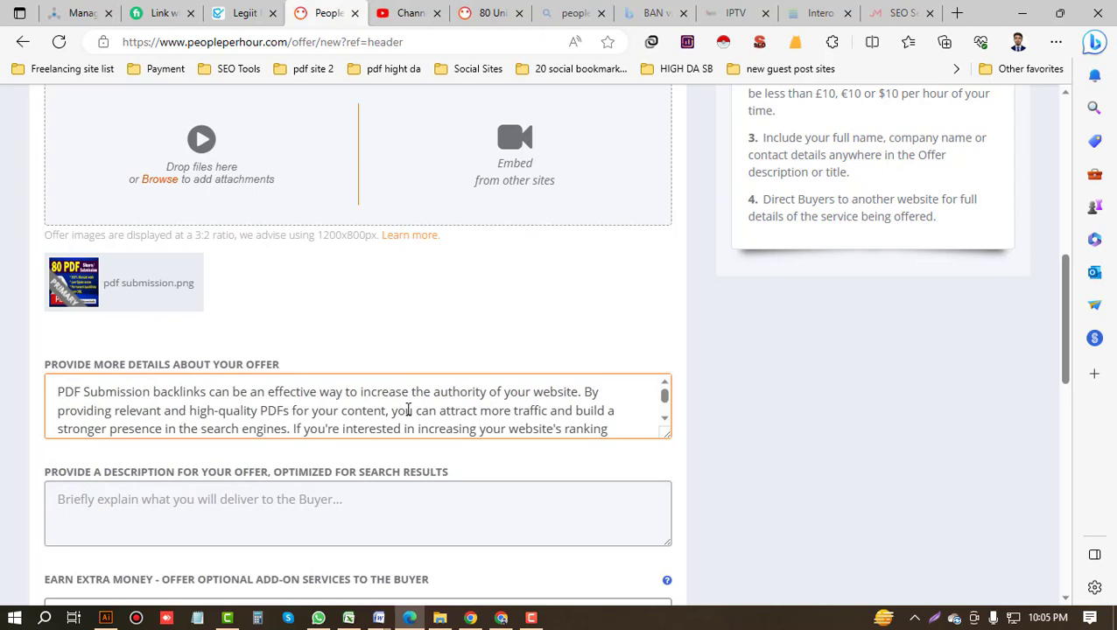
# Switch to the Word document and copy its title, "70 PDF submission/share manually on top high DA, PA, site Low spam score permanent backlinks"
pyautogui.scroll(2, 445, 411)
pyautogui.scroll(-4, 418, 427)
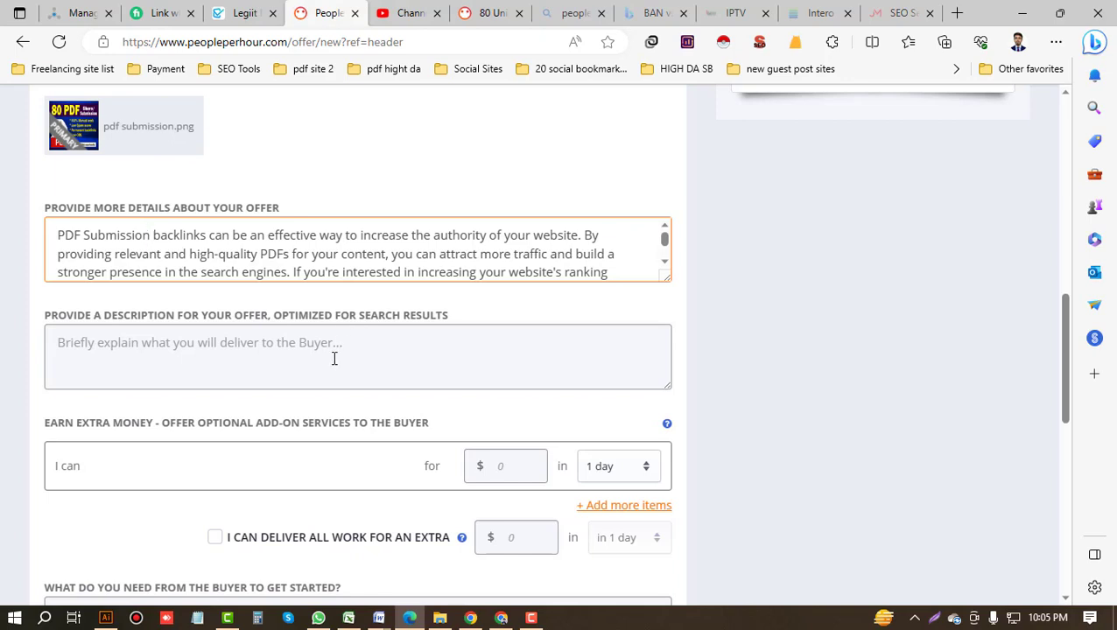
pyautogui.scroll(10, 330, 363)
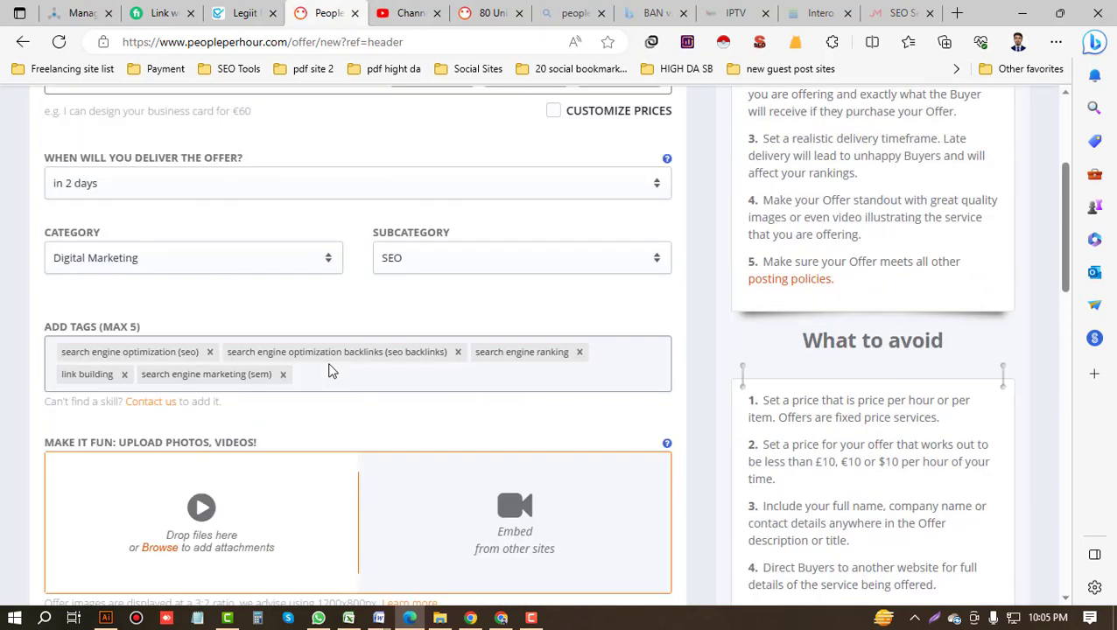
pyautogui.tripleClick(229, 317)
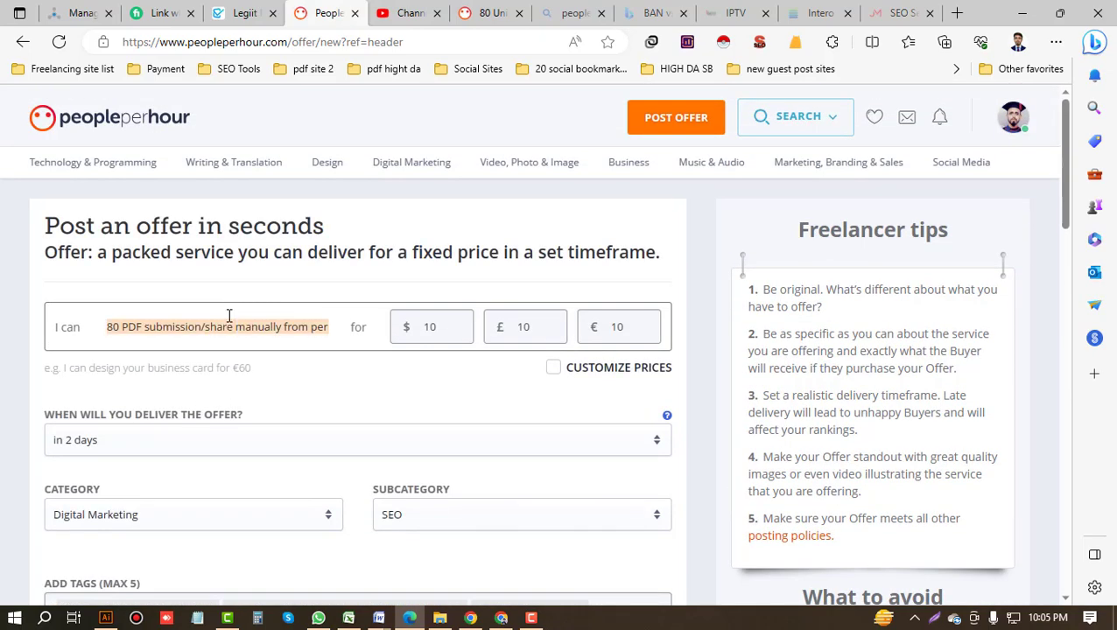
pyautogui.hotkey('alt', 'Tab')
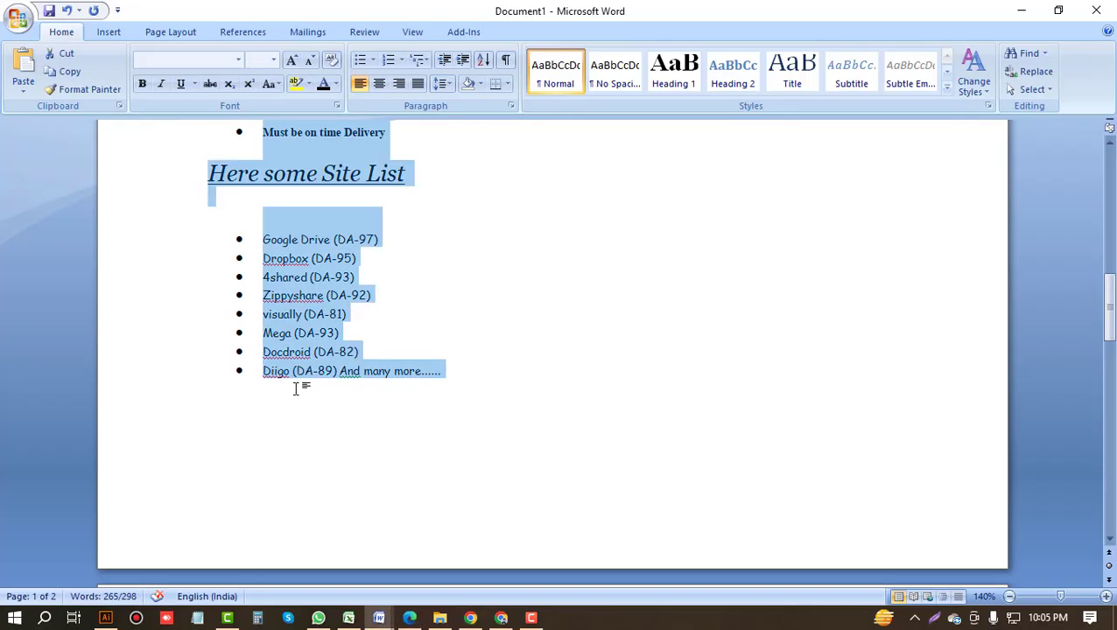
pyautogui.hotkey('alt', 'Tab')
pyautogui.hotkey('alt', 'Tab')
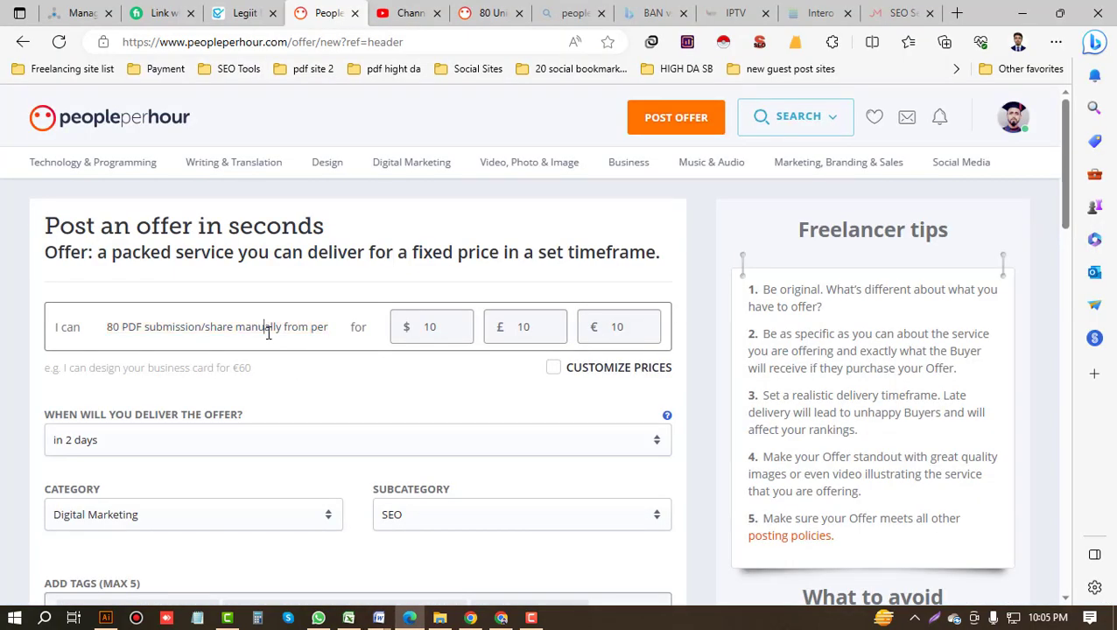
pyautogui.scroll(5, 399, 366)
pyautogui.scroll(5, 399, 367)
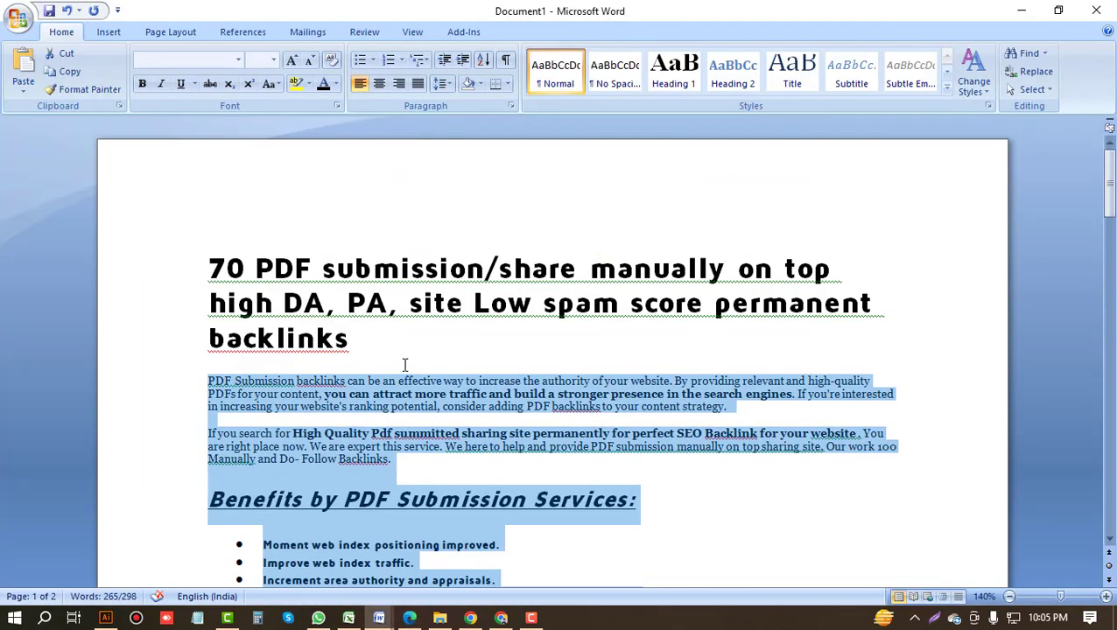
pyautogui.click(362, 344)
pyautogui.moveTo(361, 344); pyautogui.dragTo(191, 267)
pyautogui.hotkey('ctrl', 'c')
pyautogui.click(286, 387)
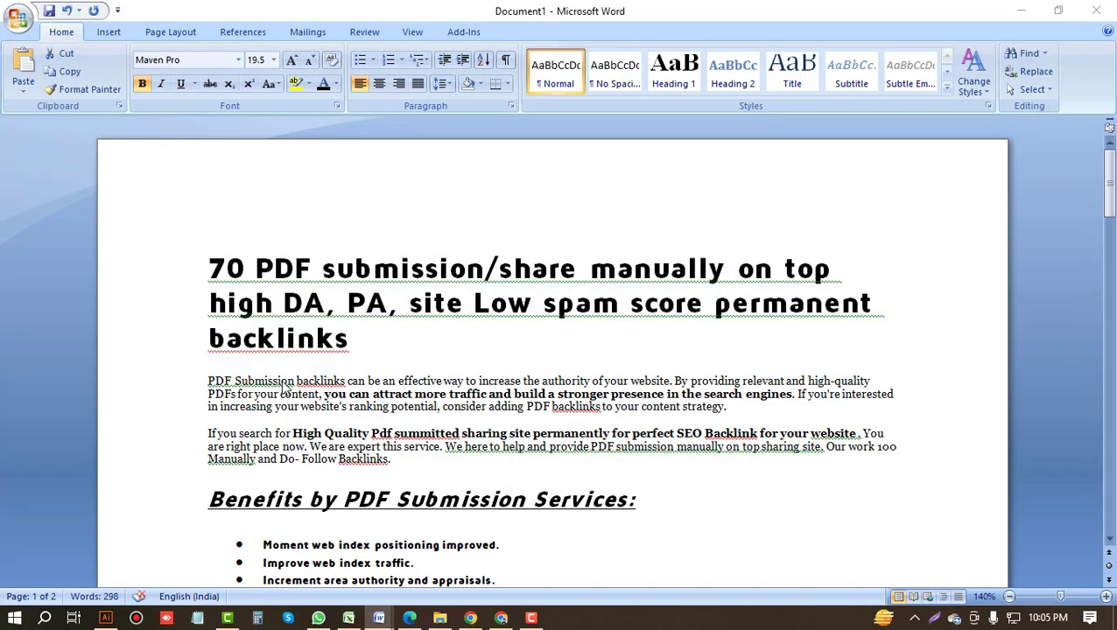
# Back on the offer form, paste the copied title as the search-optimized description and change its number to 80
pyautogui.hotkey('alt', 'Tab')
pyautogui.scroll(-4, 286, 387)
pyautogui.scroll(-1, 284, 382)
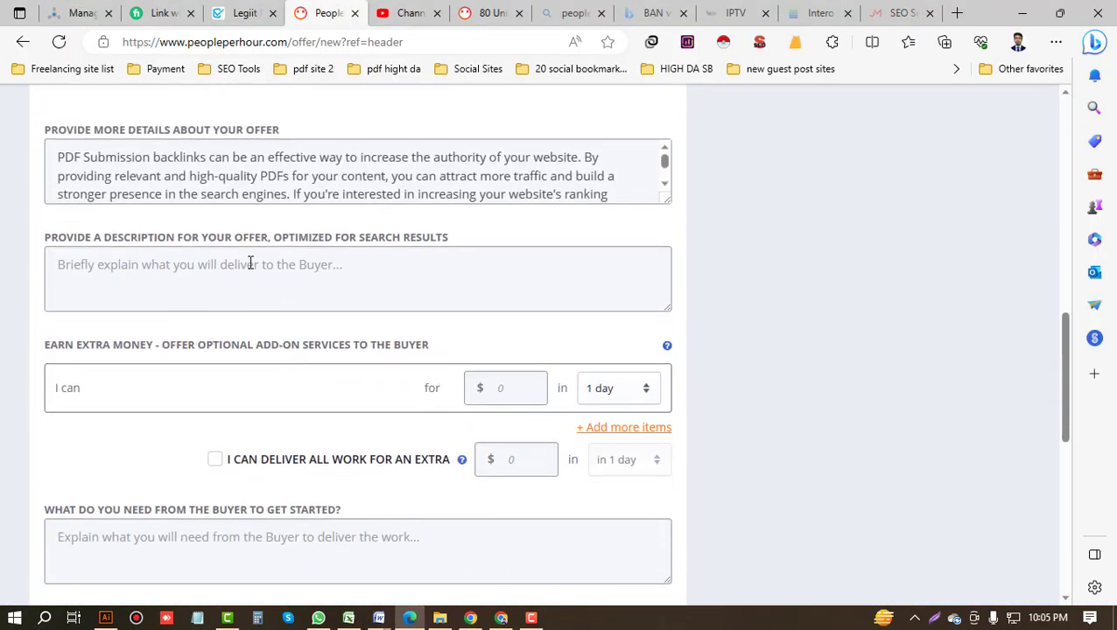
pyautogui.click(250, 263)
pyautogui.hotkey('ctrl', 'v')
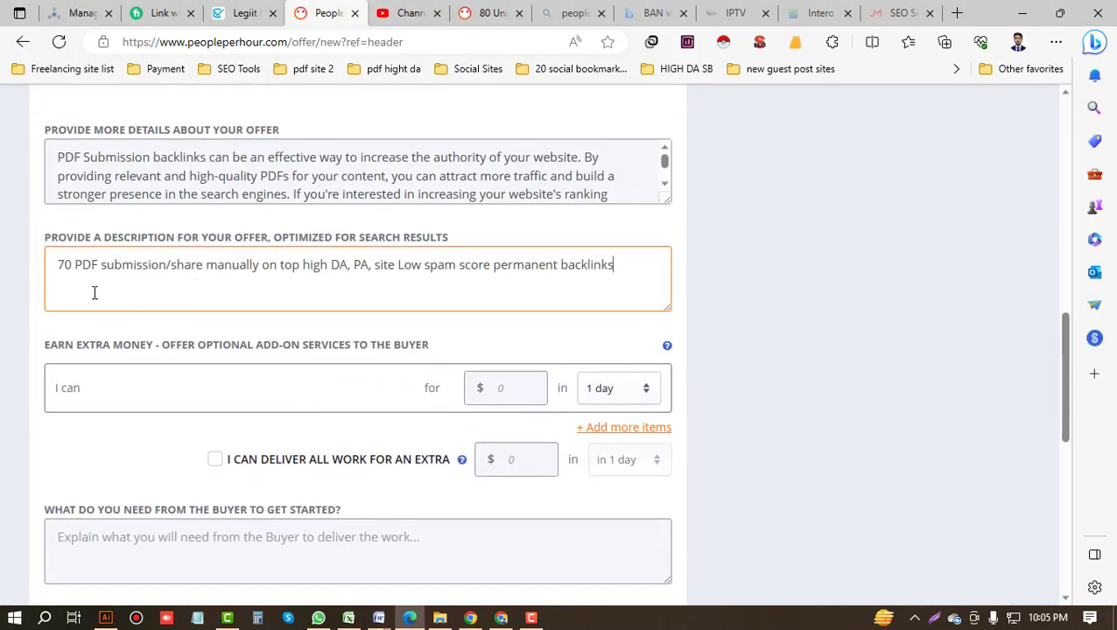
pyautogui.moveTo(65, 266); pyautogui.dragTo(49, 266)
pyautogui.write('8')
# Extend the search-optimized description with "help to rank any website on google and other search engine."
pyautogui.click(629, 277)
pyautogui.write('hel')
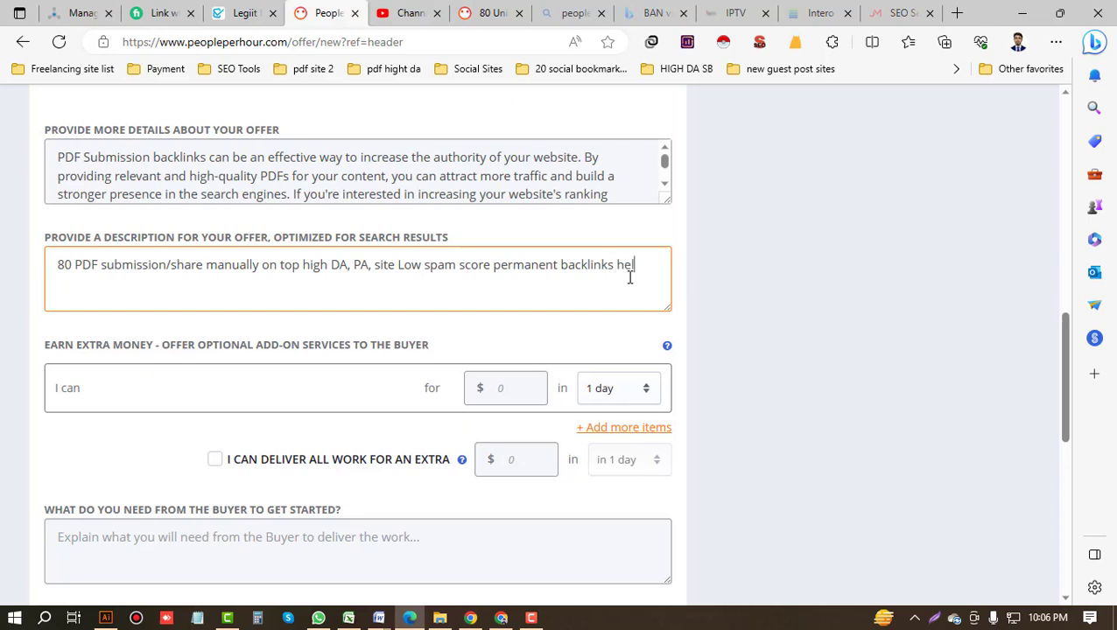
pyautogui.write('p to rank any website')
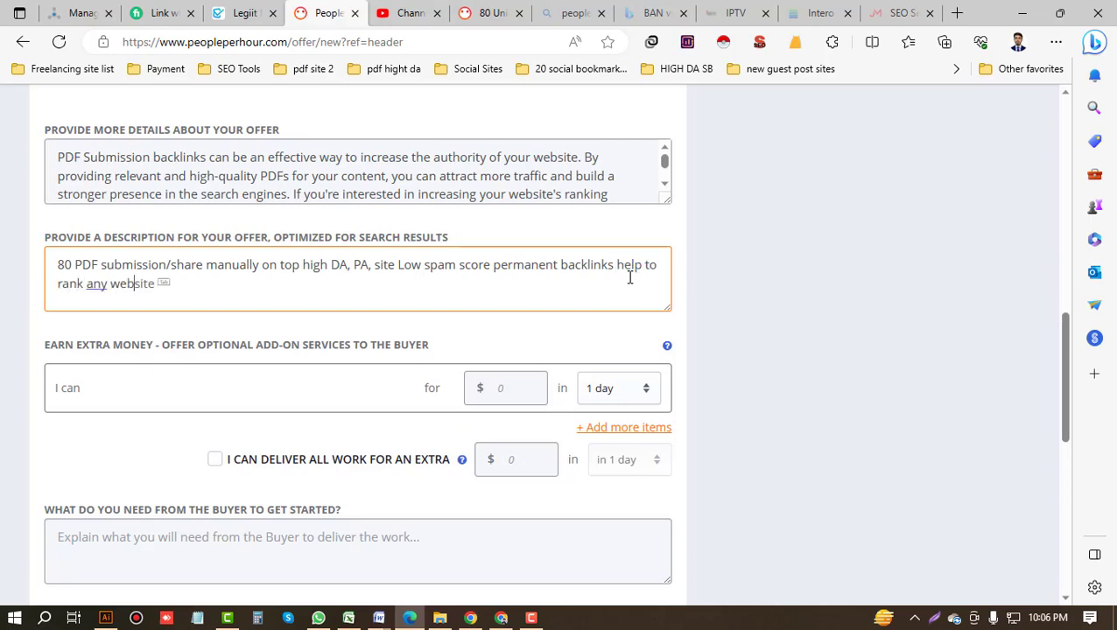
pyautogui.press('Tab')
pyautogui.write('on google and other s')
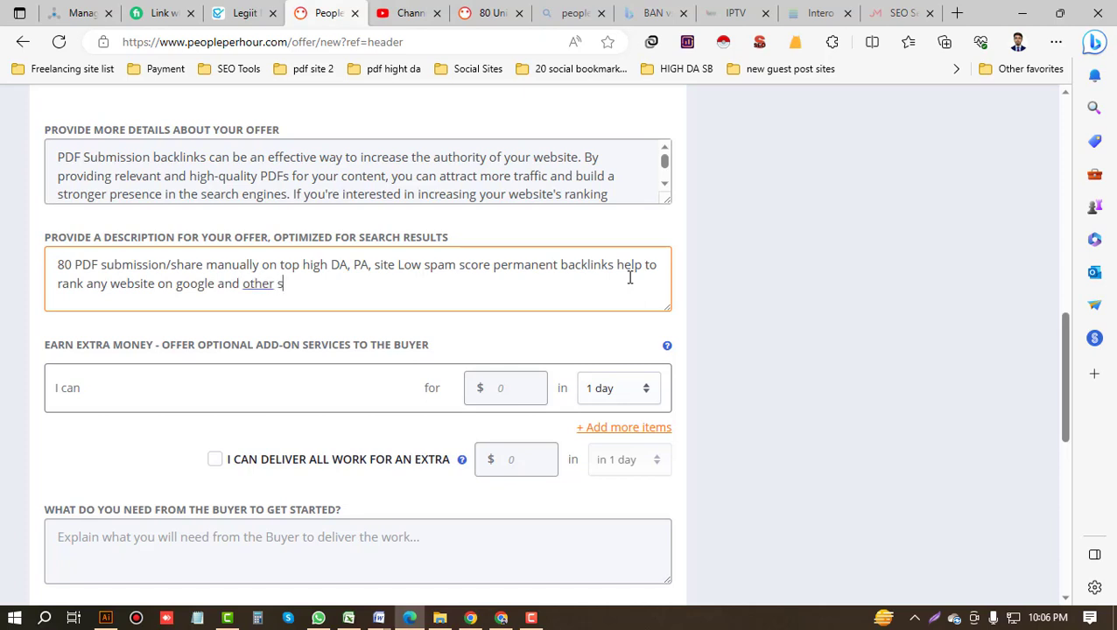
pyautogui.write('earch engine.')
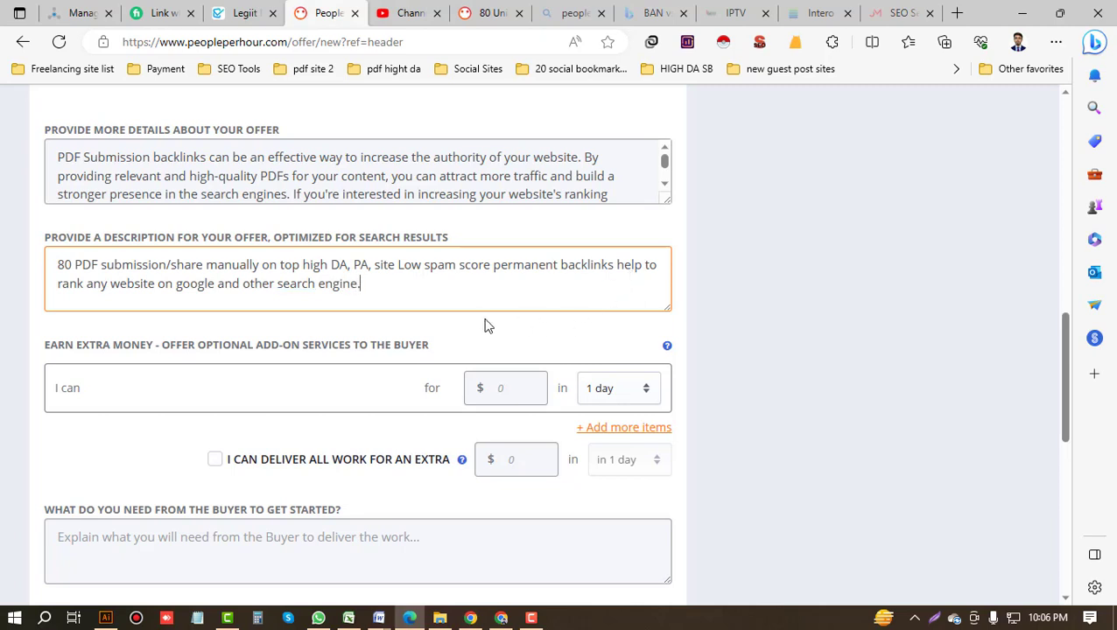
pyautogui.hotkey('ctrl', 'a')
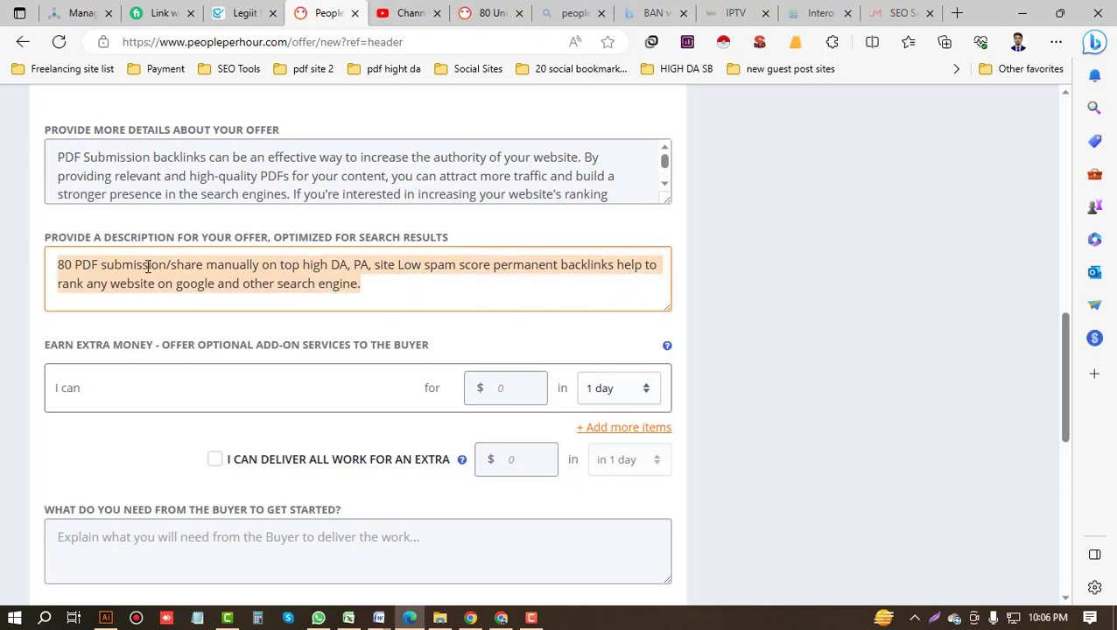
# Enter "100 SEO profile backlinks perfect link building service" as the first optional add-on service
pyautogui.click(291, 379)
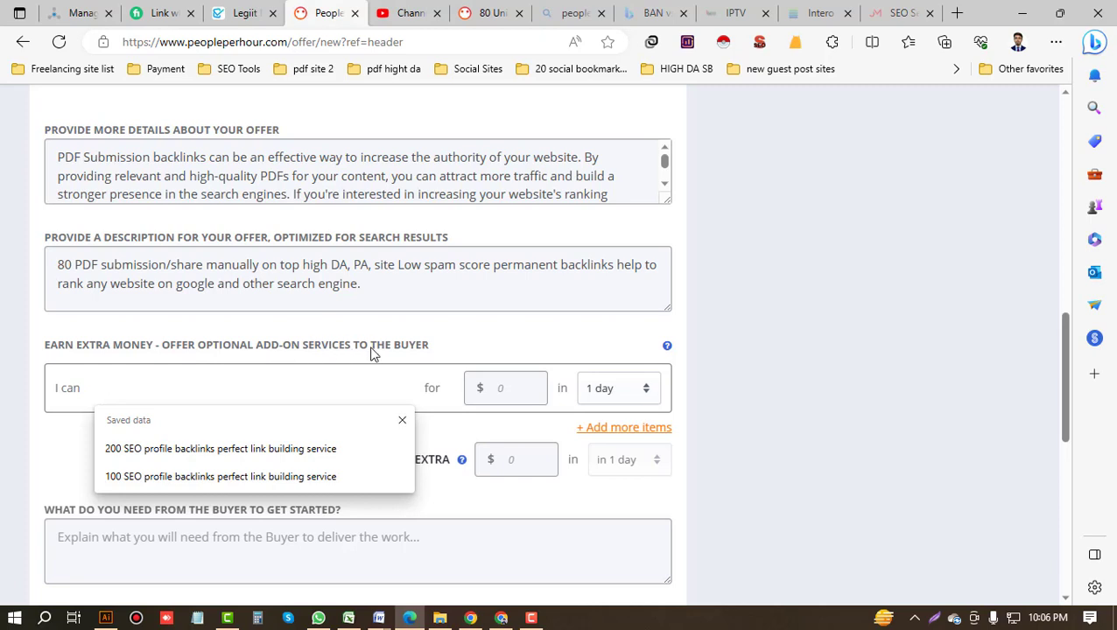
pyautogui.click(480, 340)
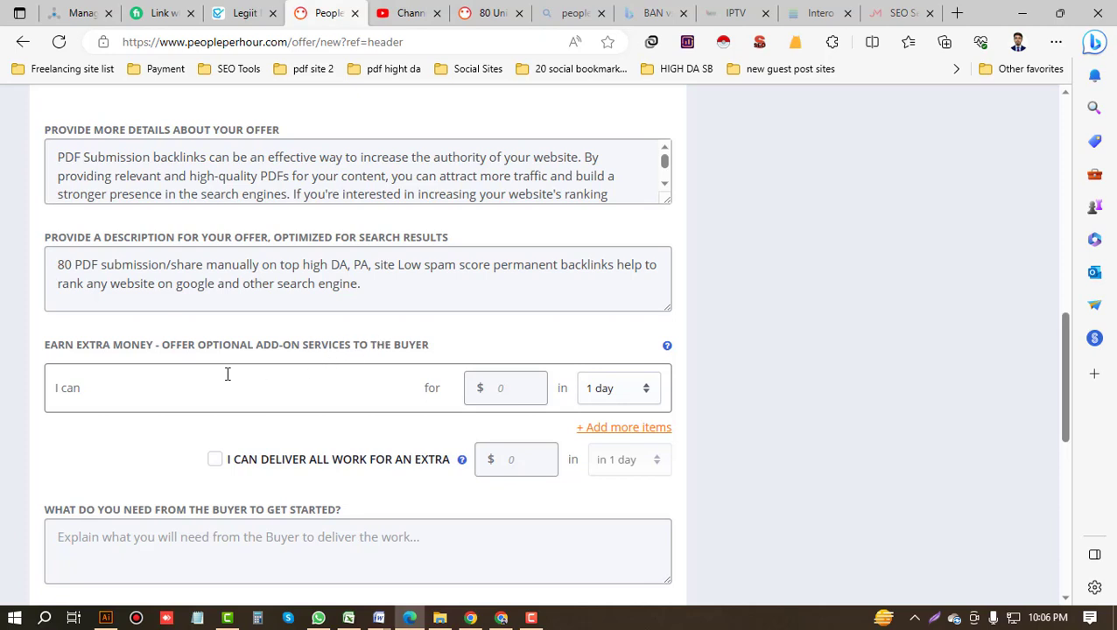
pyautogui.click(171, 394)
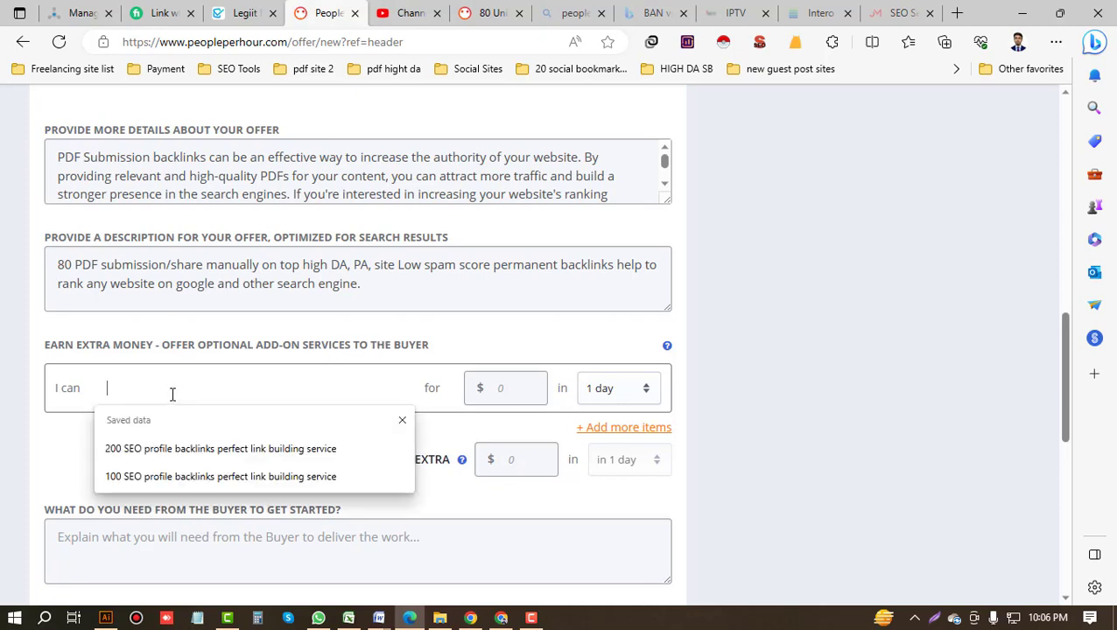
pyautogui.click(164, 445)
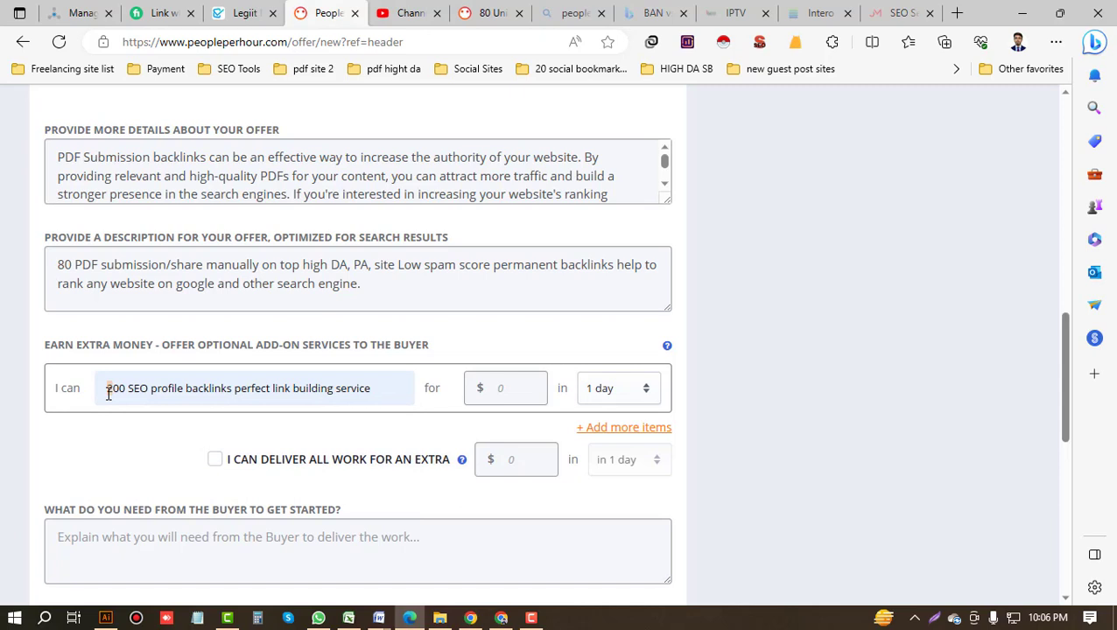
pyautogui.write('1')
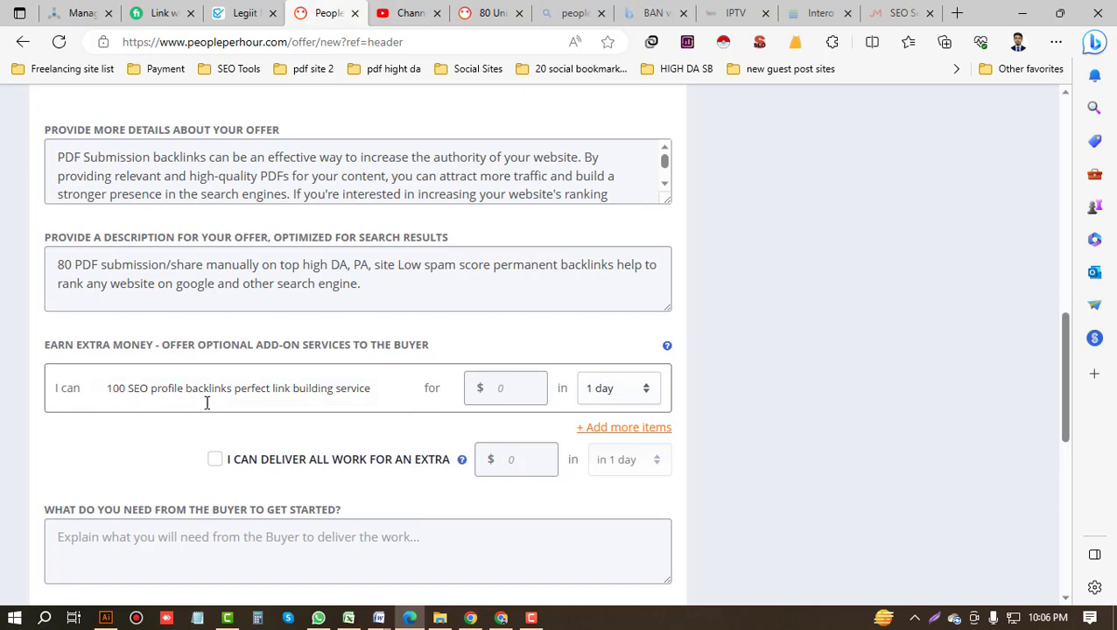
# Price the first add-on service at $10 and set its delivery time to 2 days
pyautogui.click(512, 390)
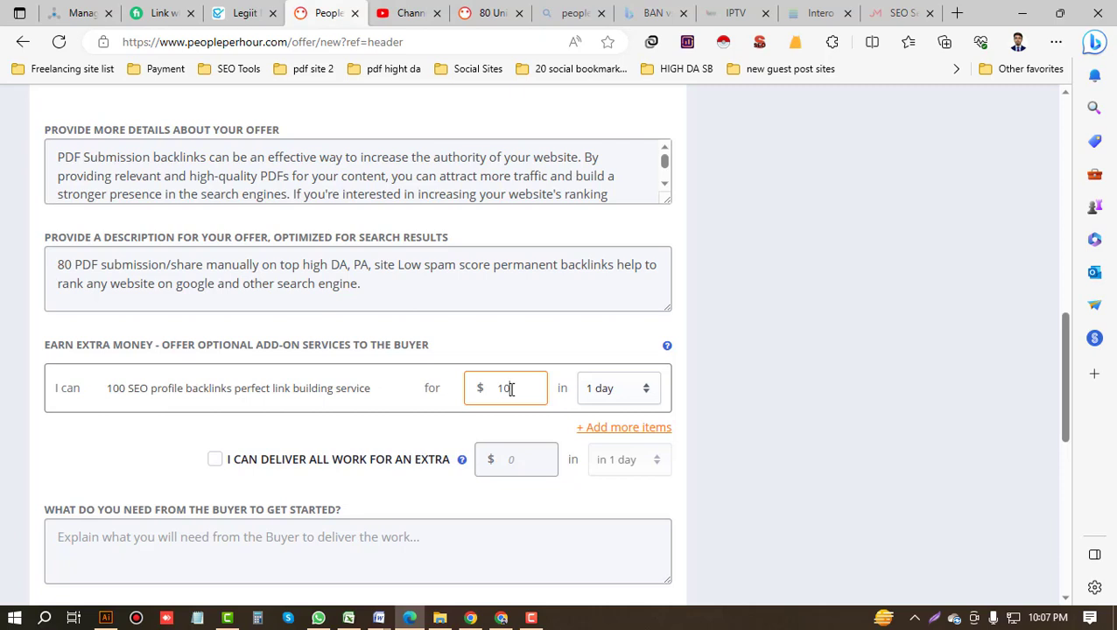
pyautogui.click(610, 389)
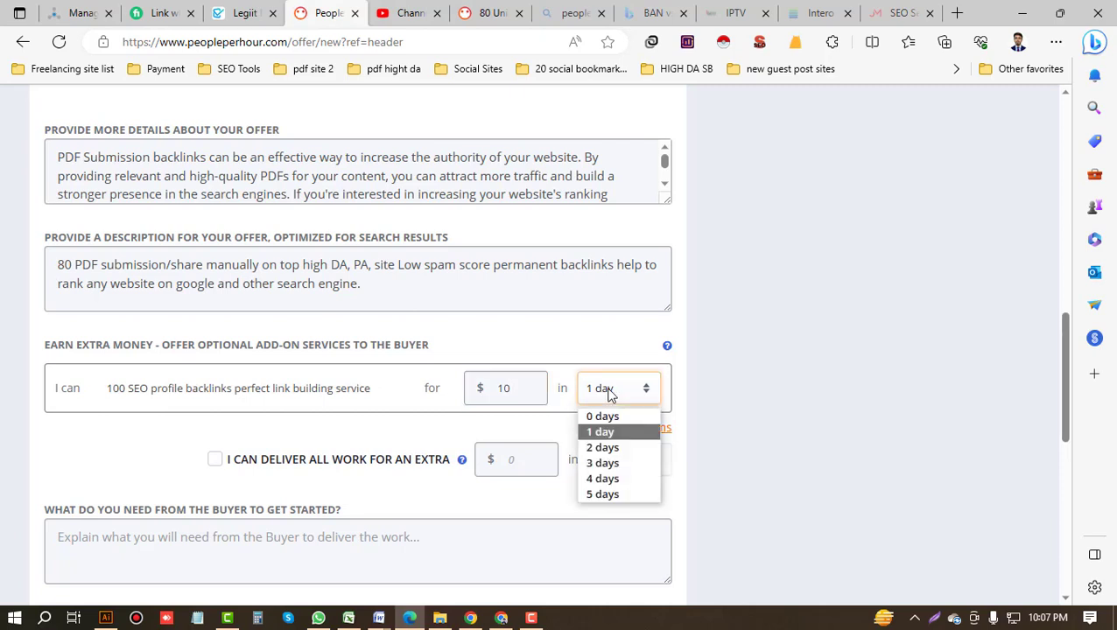
pyautogui.click(610, 464)
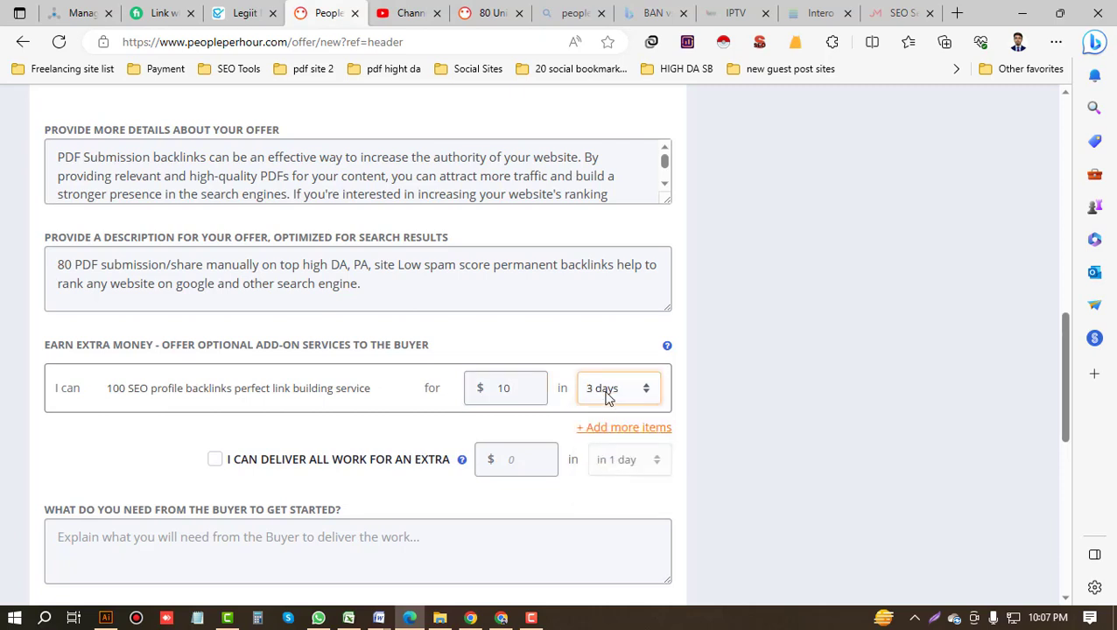
pyautogui.click(606, 393)
pyautogui.click(604, 447)
# Add a second add-on service reading "200 SEO profile backlinks perfect link building service"
pyautogui.click(581, 438)
pyautogui.click(225, 462)
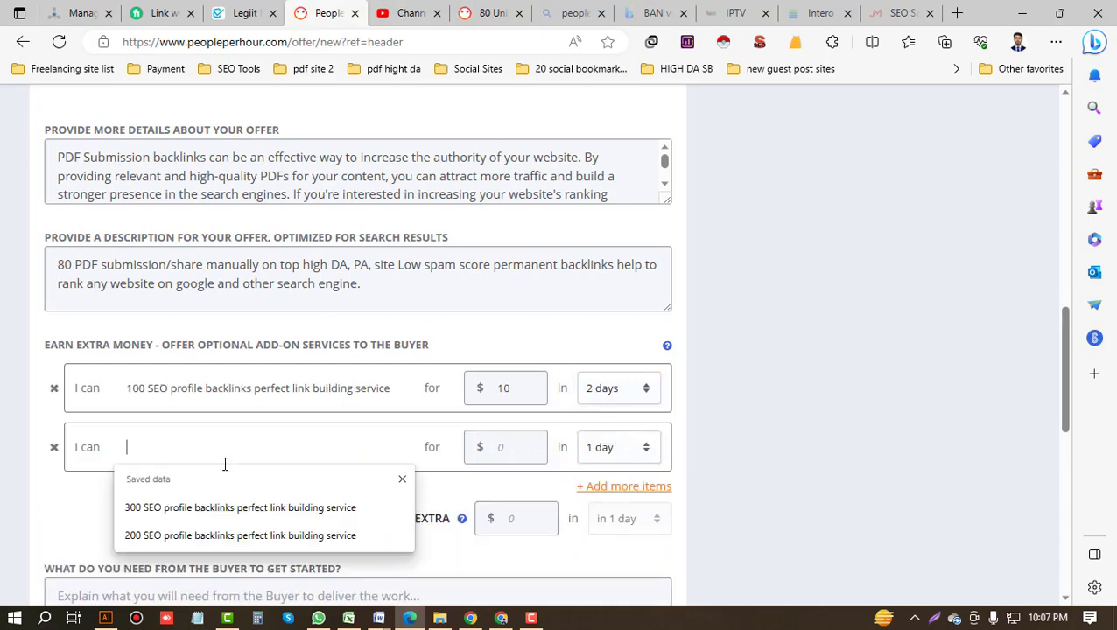
pyautogui.click(219, 508)
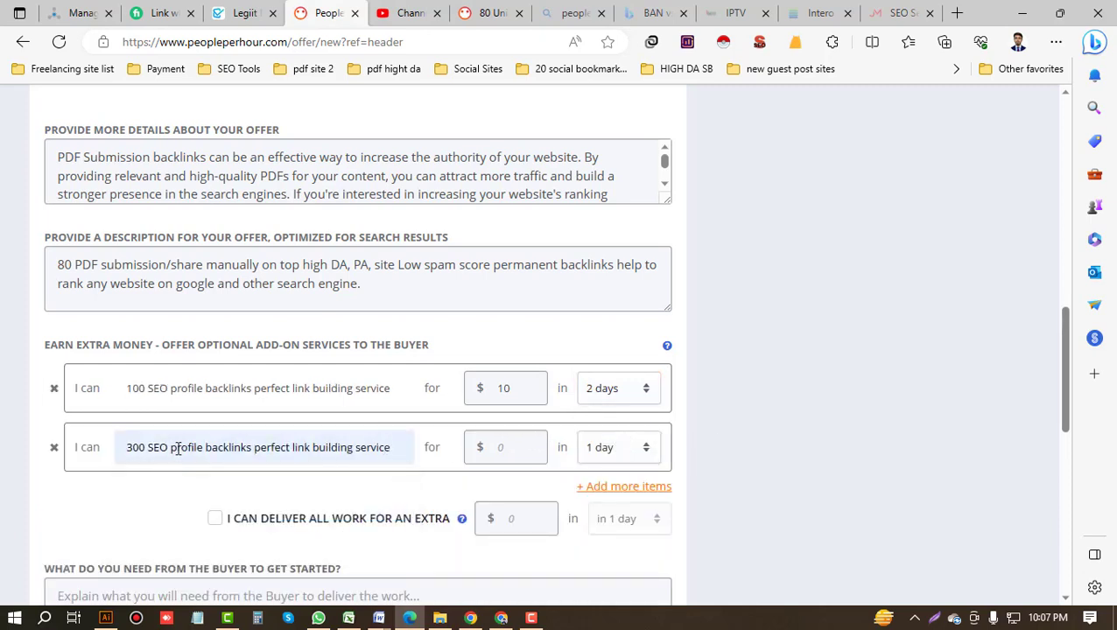
pyautogui.click(132, 449)
pyautogui.press('BackSpace')
pyautogui.write('2')
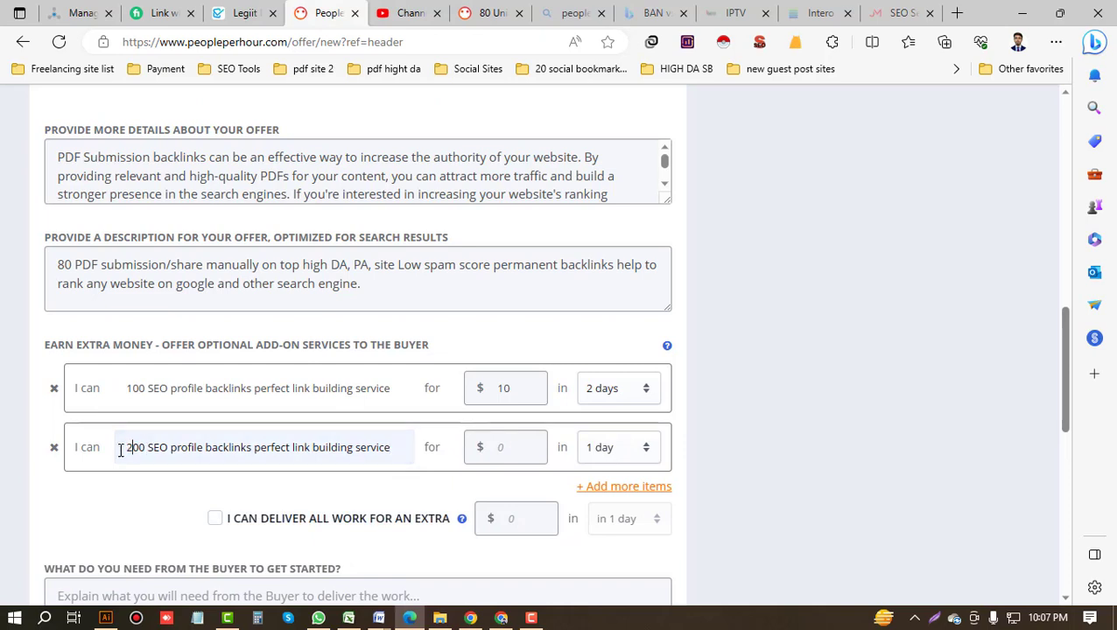
# Price the second add-on service at $25 and set its delivery time to 3 days
pyautogui.click(513, 443)
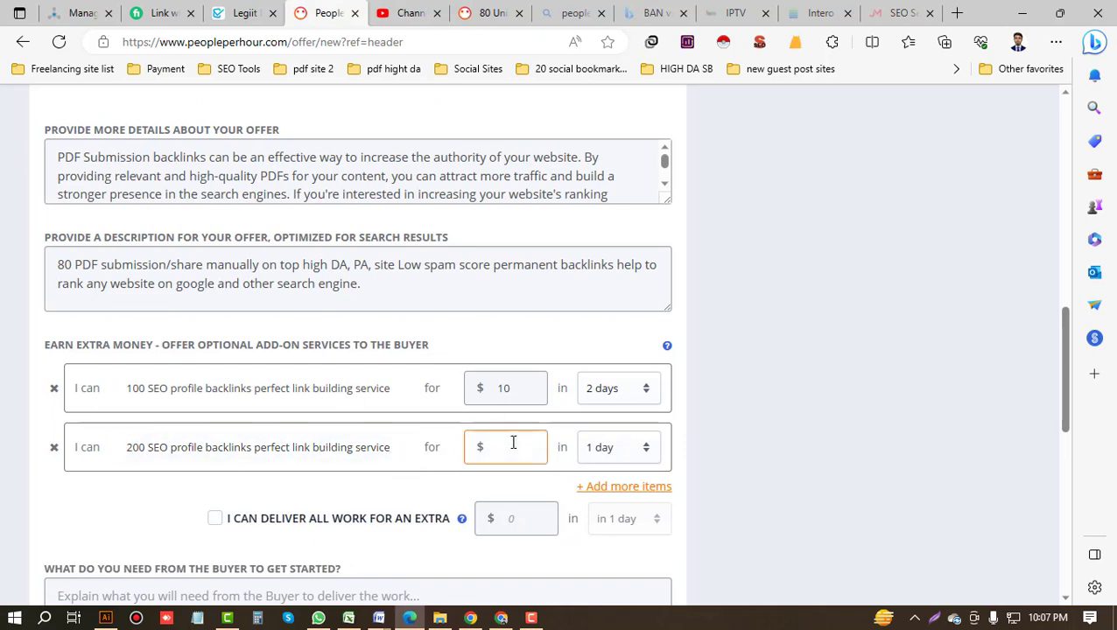
pyautogui.write('25')
pyautogui.click(616, 455)
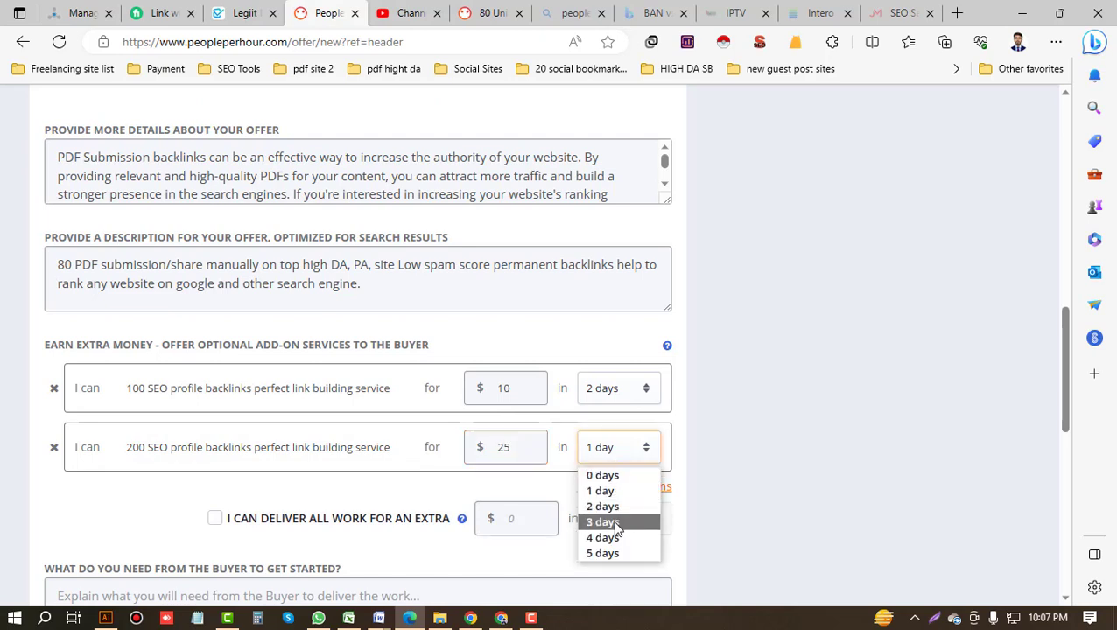
pyautogui.click(619, 522)
# Add an add-on service reading "10 unique Guest post from high DA sites Backlinks" for $25 with a 3-day delivery
pyautogui.click(624, 486)
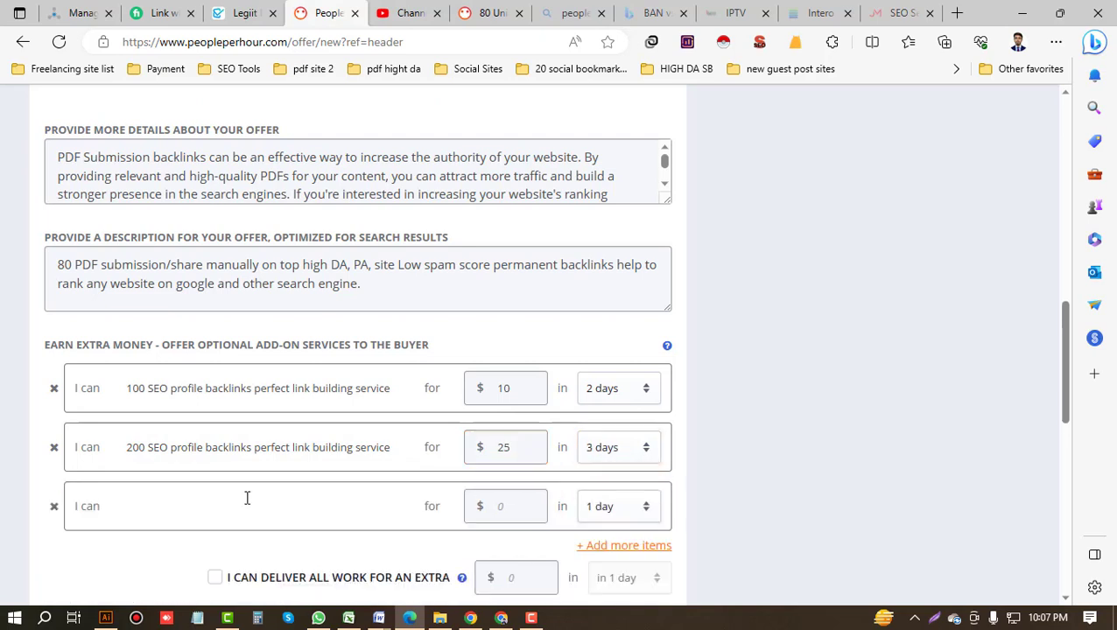
pyautogui.click(247, 499)
pyautogui.click(168, 567)
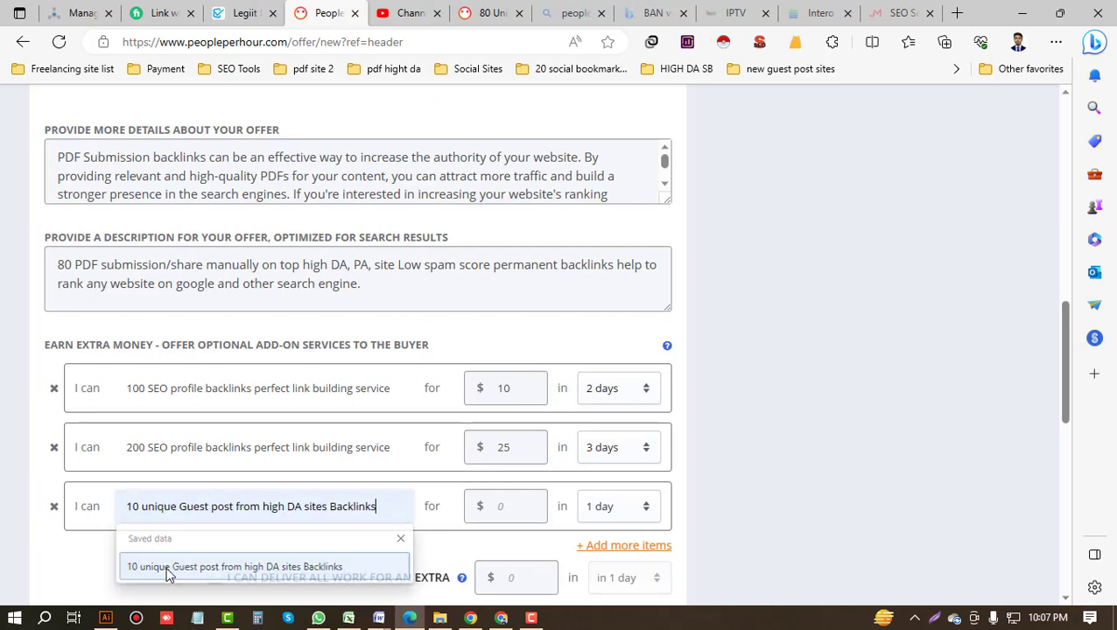
pyautogui.click(504, 510)
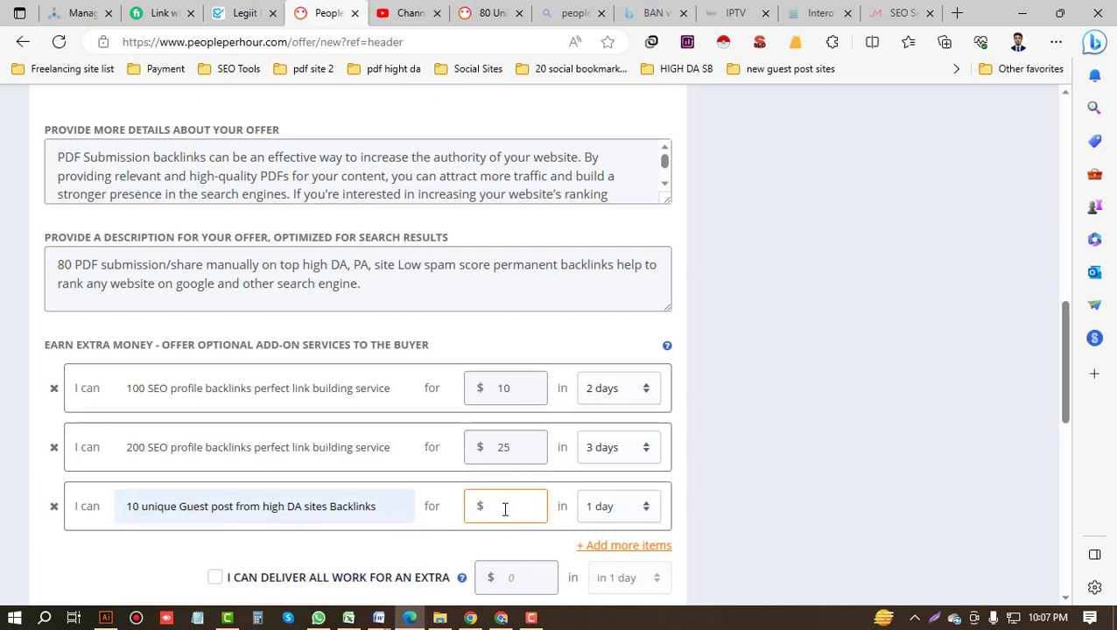
pyautogui.click(616, 514)
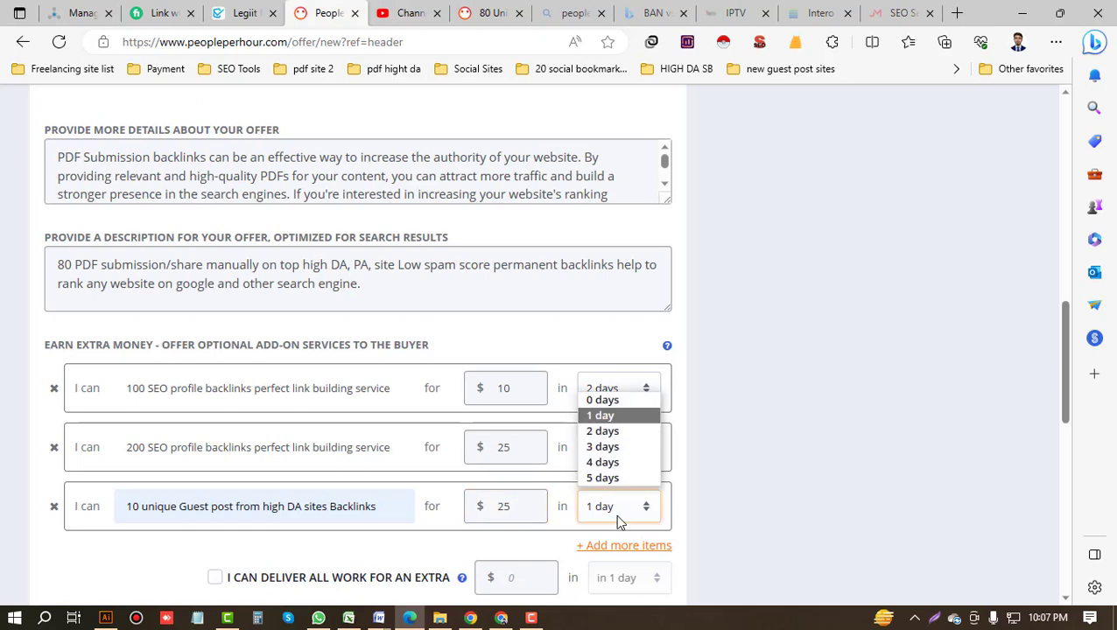
pyautogui.click(602, 447)
# Add a fourth add-on service reading "70 PDF or DOC share permanently on low spam sites"
pyautogui.scroll(-2, 526, 508)
pyautogui.click(606, 393)
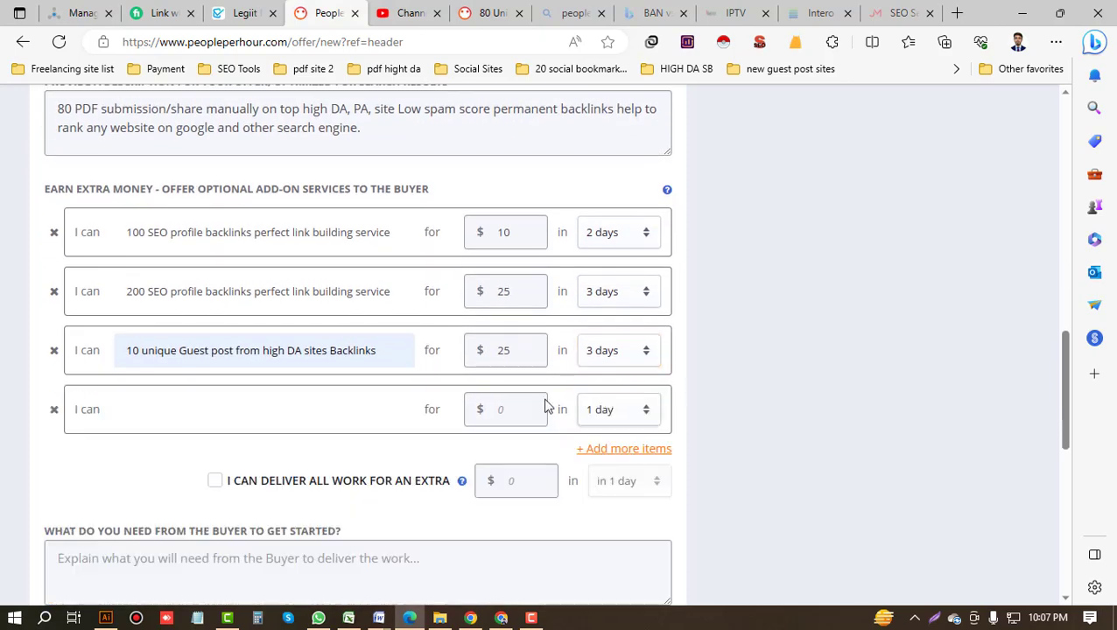
pyautogui.click(257, 415)
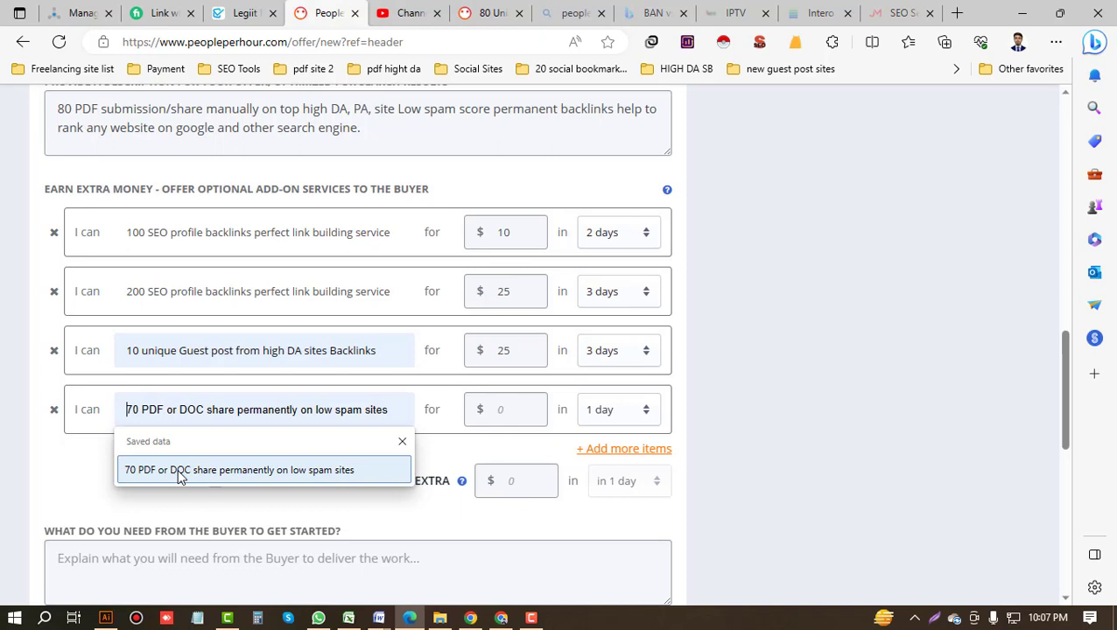
pyautogui.click(180, 411)
pyautogui.click(180, 412)
pyautogui.click(181, 471)
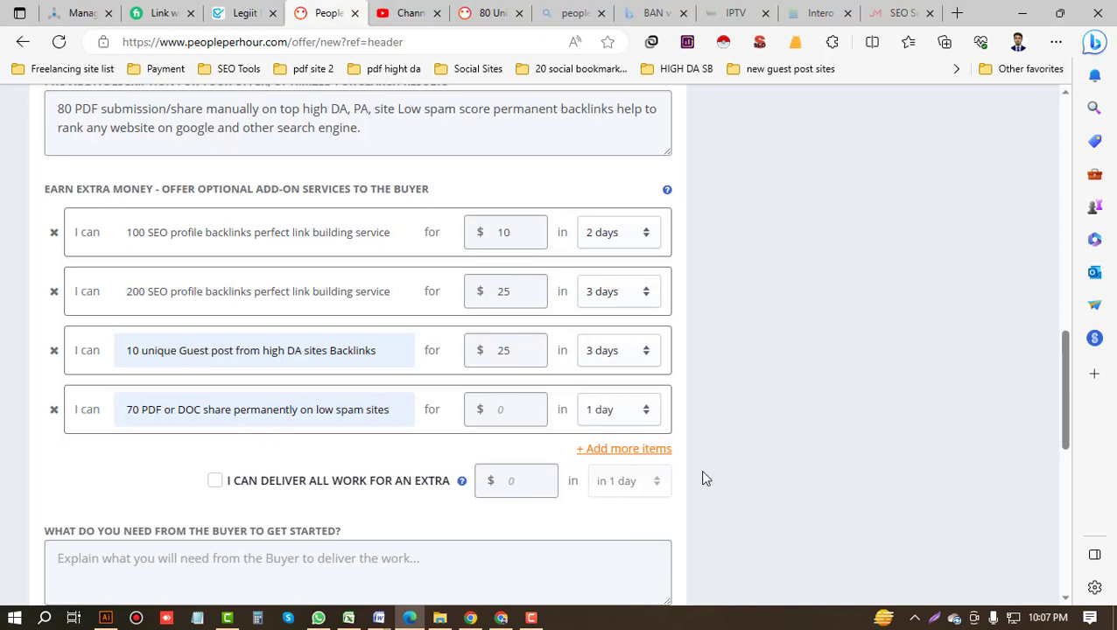
# Add an add-on service reading "100 Social Bookmarks on high authority sites" for $10 with a 2-day delivery
pyautogui.click(625, 451)
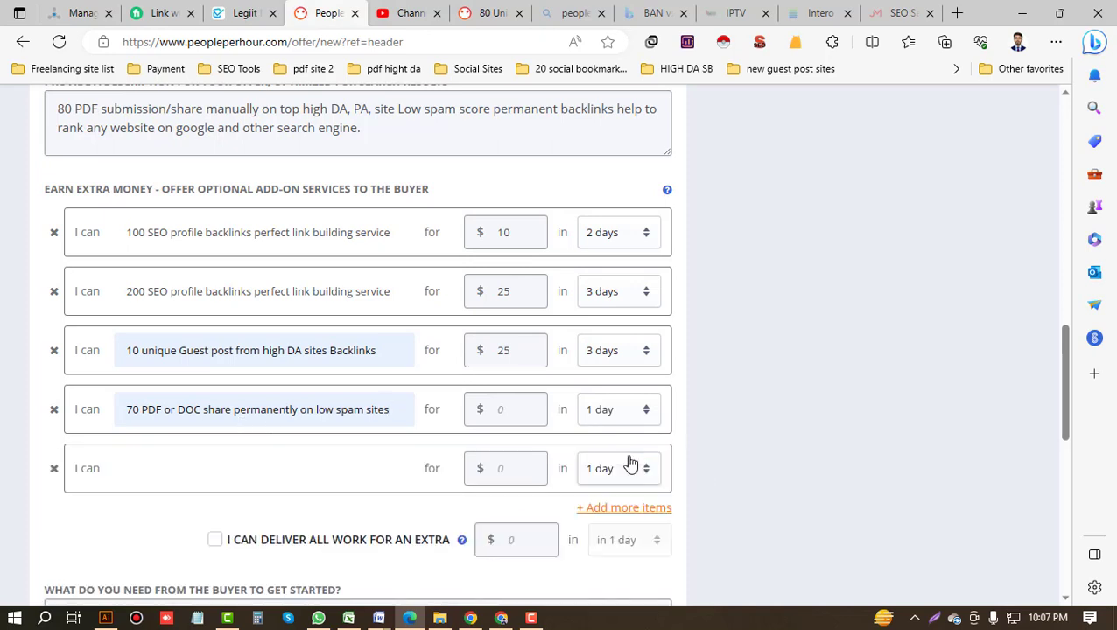
pyautogui.click(341, 471)
pyautogui.click(201, 528)
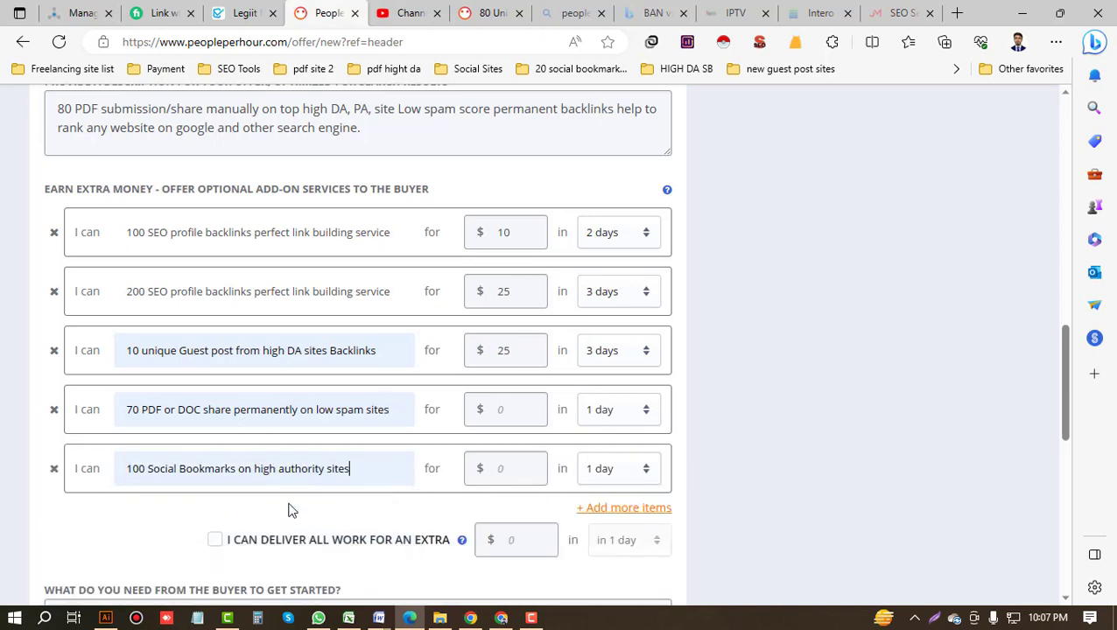
pyautogui.click(520, 471)
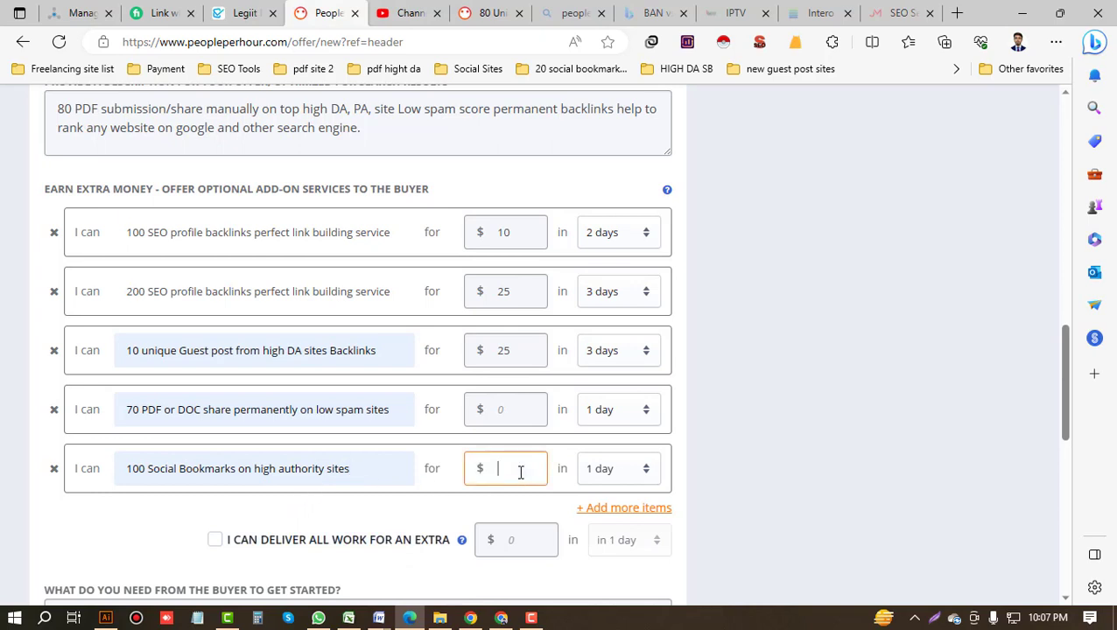
pyautogui.click(641, 477)
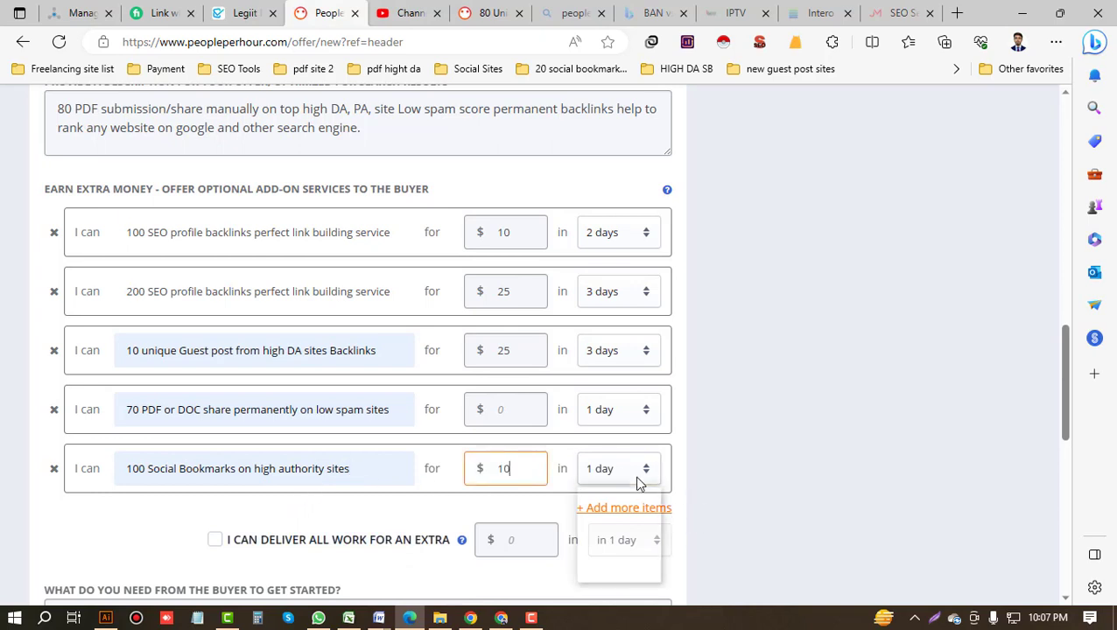
pyautogui.click(618, 528)
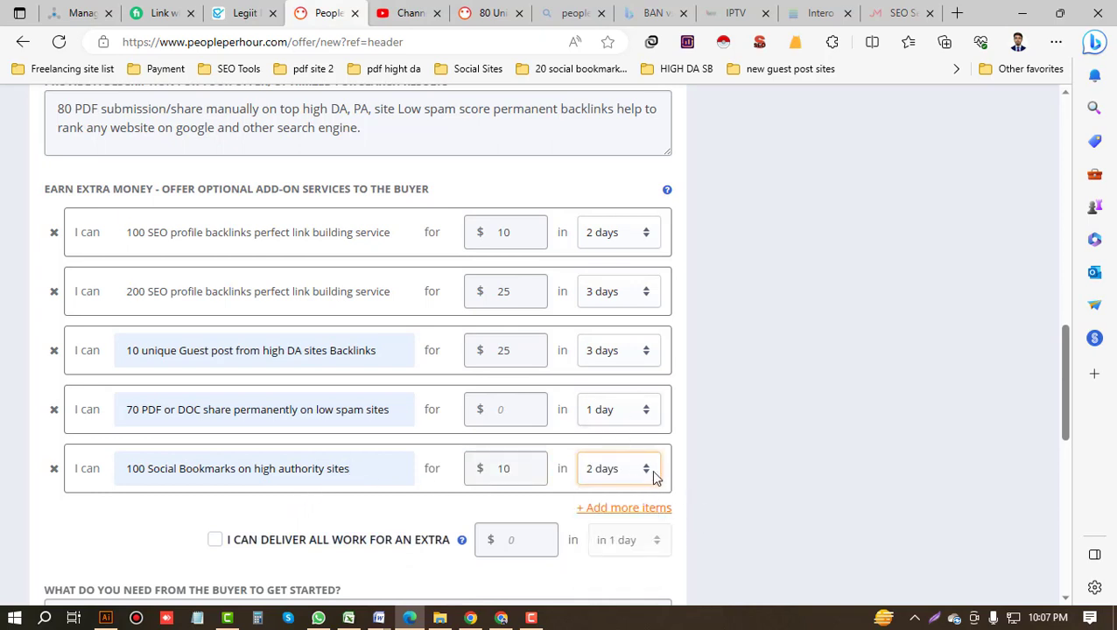
# Add an add-on service reading "110 unique low OBL manual Blog Comment links" for $10 with a 2-day delivery
pyautogui.click(649, 509)
pyautogui.scroll(-1, 487, 507)
pyautogui.click(261, 369)
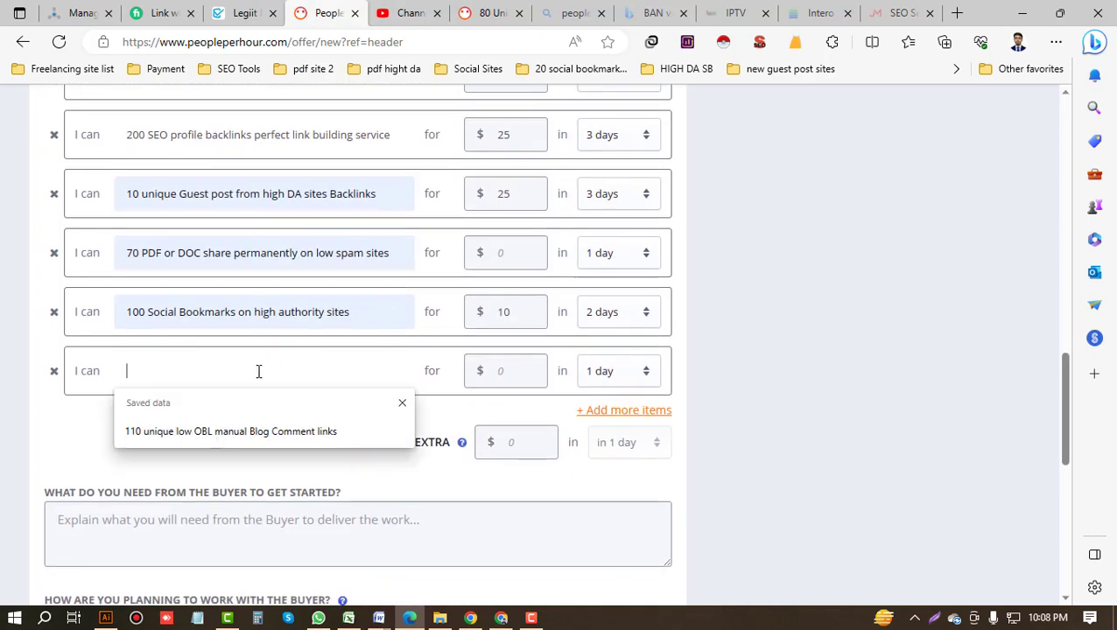
pyautogui.click(211, 432)
pyautogui.click(515, 372)
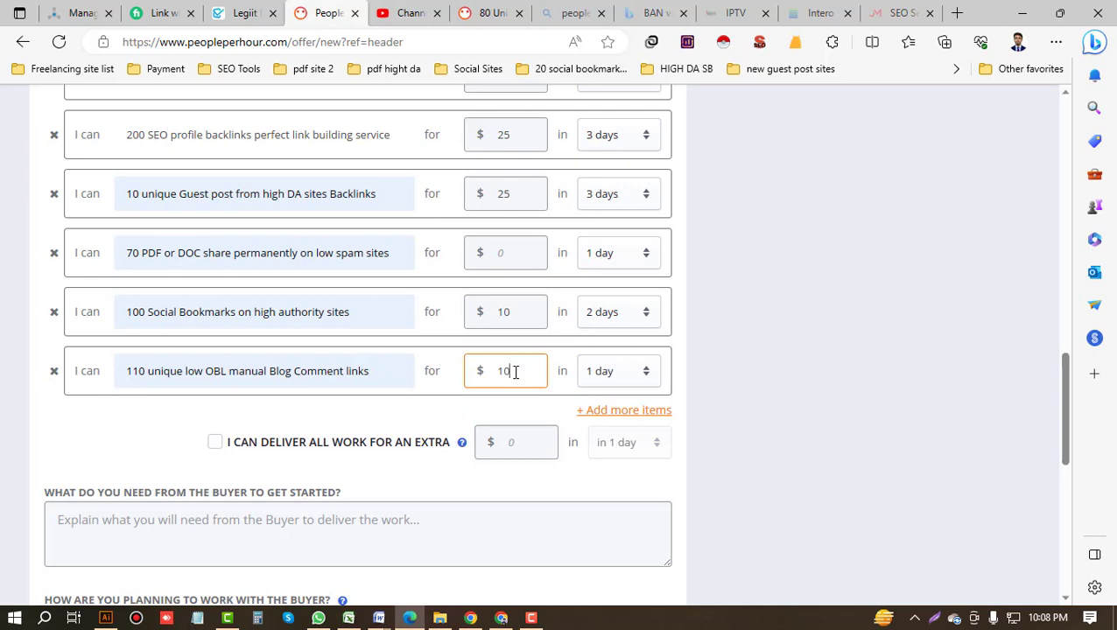
pyautogui.click(608, 372)
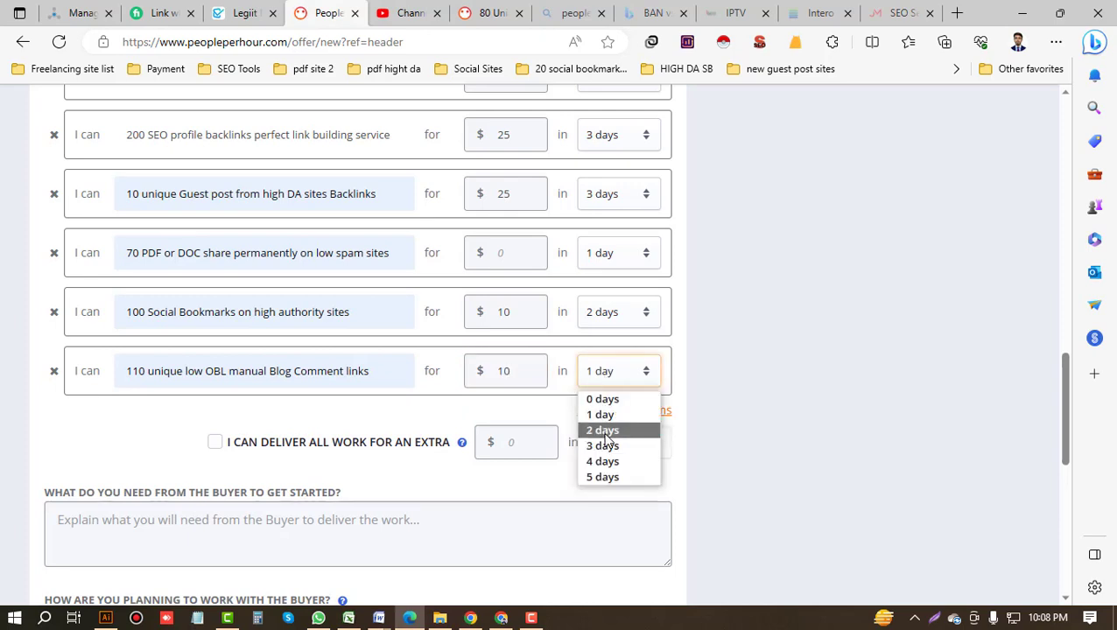
pyautogui.click(605, 433)
# Add an add-on service reading "20 Classified ads posting to USA, UK, CANADA, AUSTRALIA sites" for $10 with a 3-day delivery
pyautogui.click(628, 414)
pyautogui.click(330, 428)
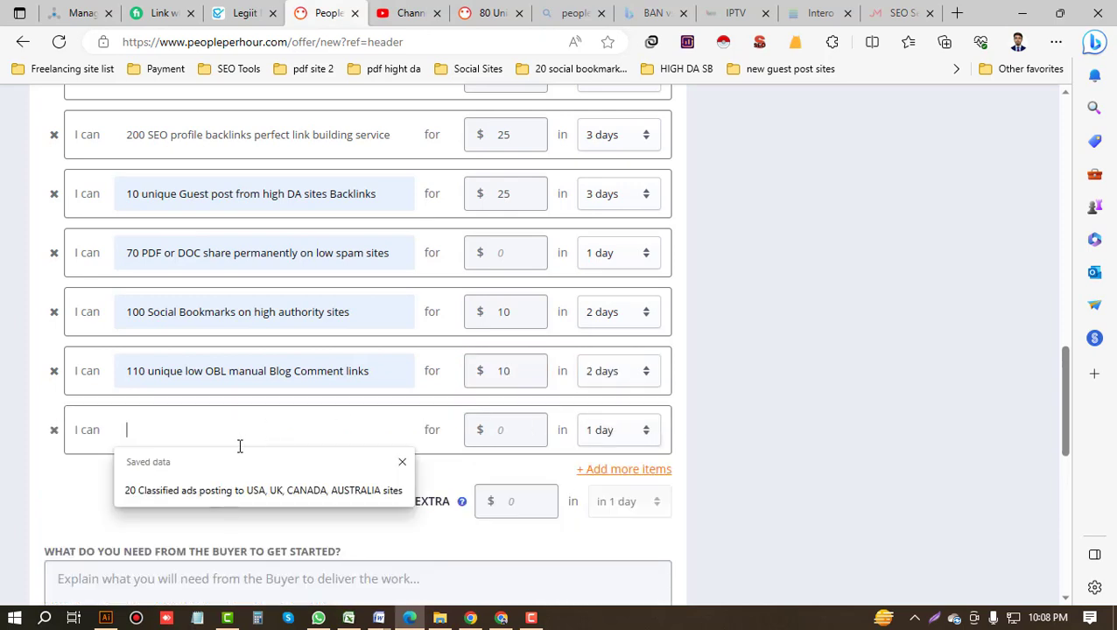
pyautogui.click(187, 491)
pyautogui.click(504, 427)
pyautogui.write('1')
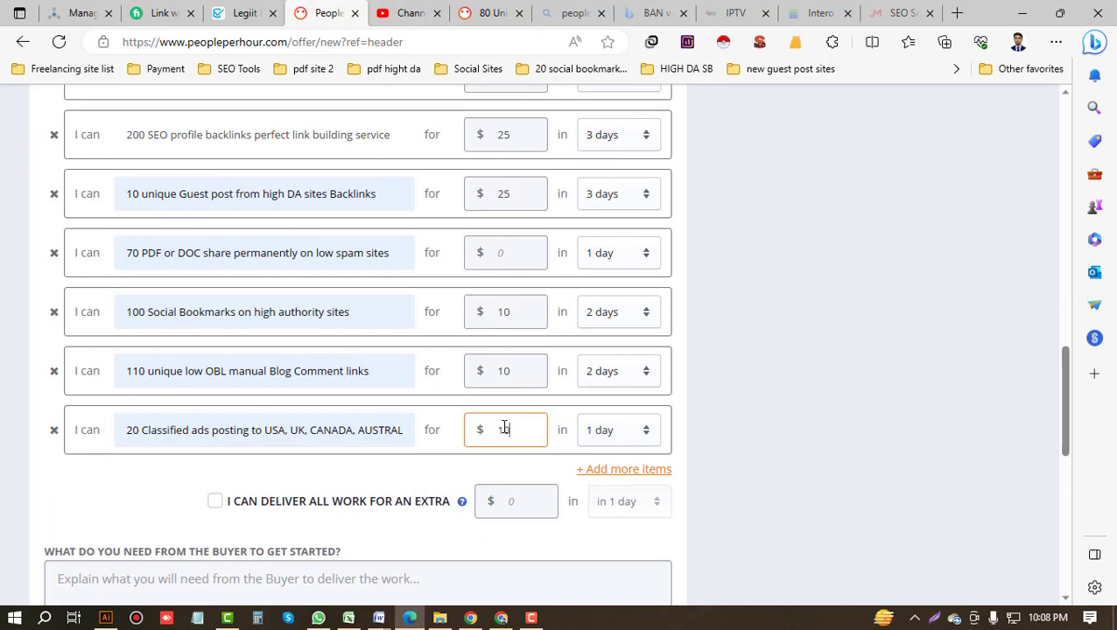
pyautogui.write('0')
pyautogui.click(608, 433)
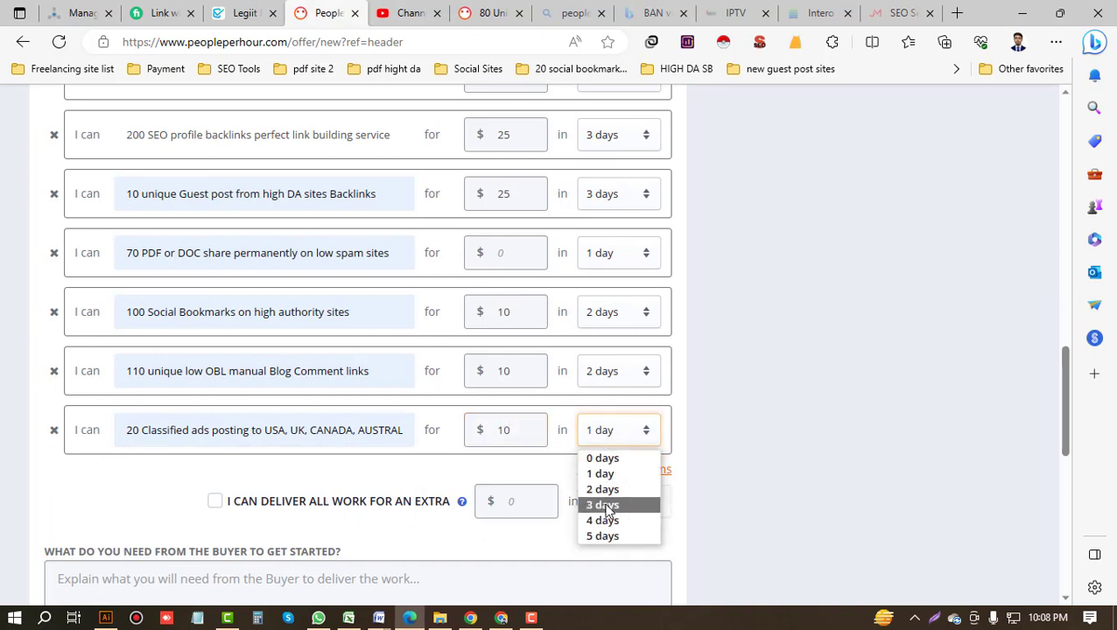
pyautogui.click(604, 505)
# Add an add-on service reading "800 SEO backlinks for monthly package" for $95 with a 5-day delivery
pyautogui.click(599, 473)
pyautogui.scroll(-1, 398, 488)
pyautogui.scroll(-2, 398, 488)
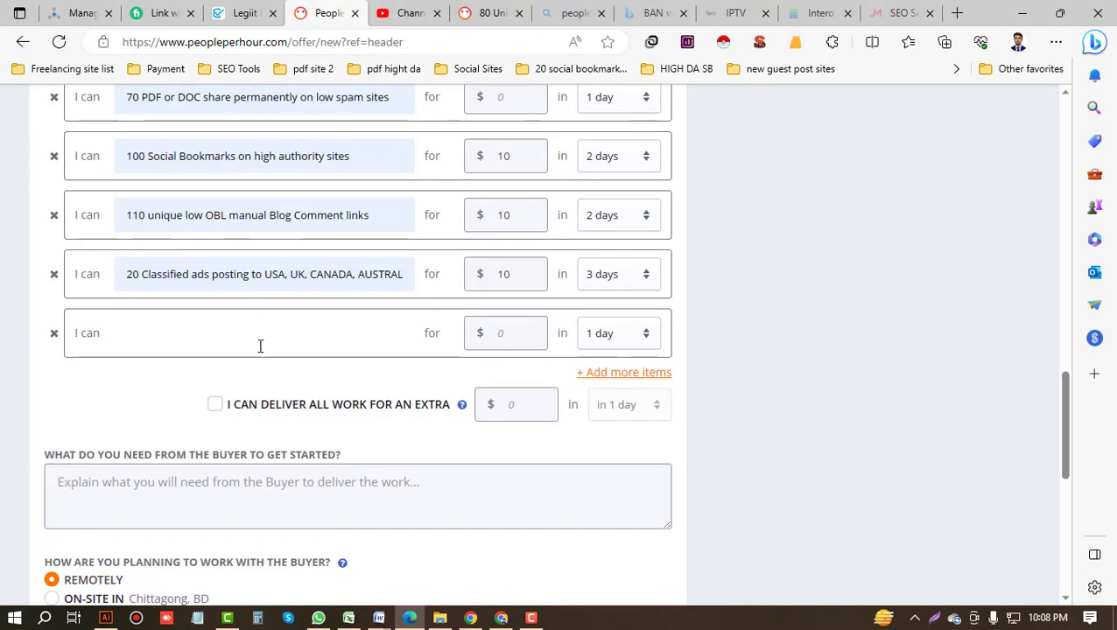
pyautogui.click(259, 343)
pyautogui.click(229, 400)
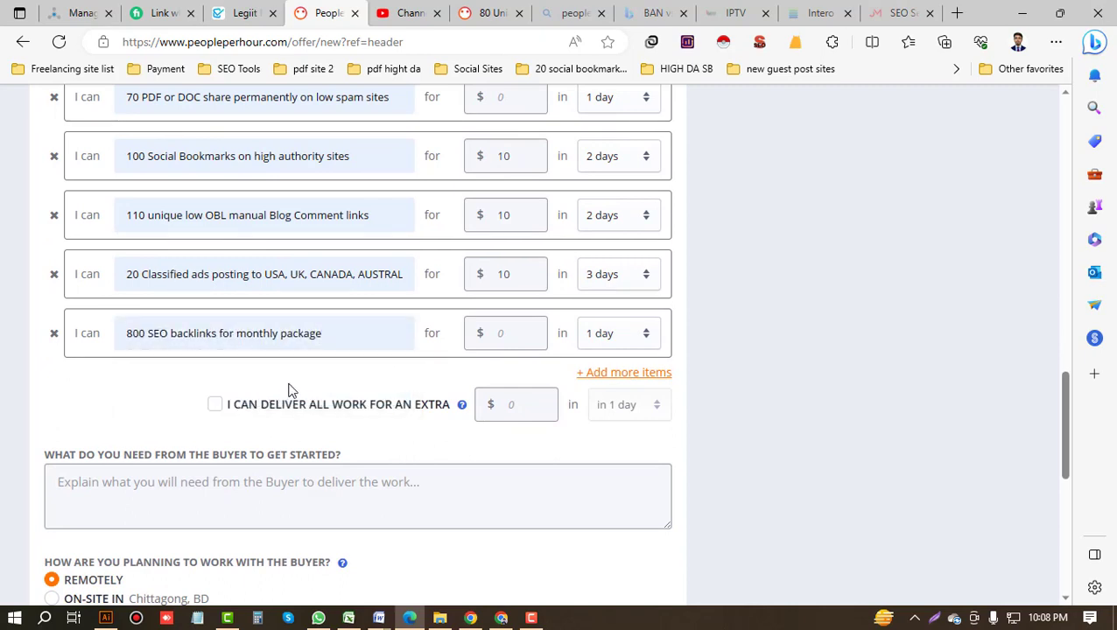
pyautogui.click(506, 331)
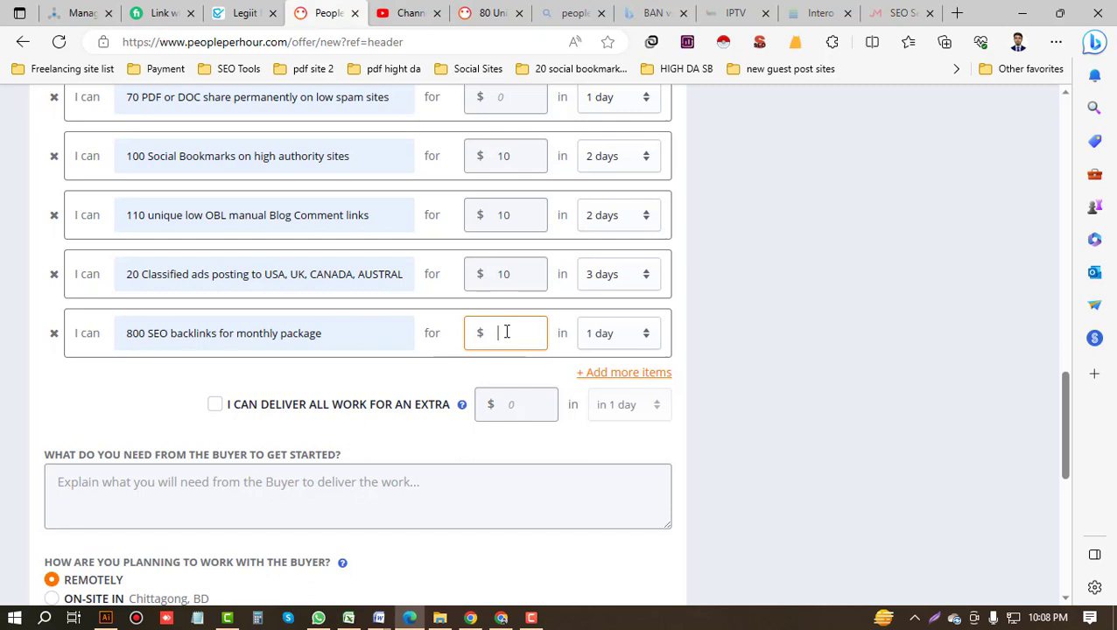
pyautogui.write('95')
pyautogui.click(617, 338)
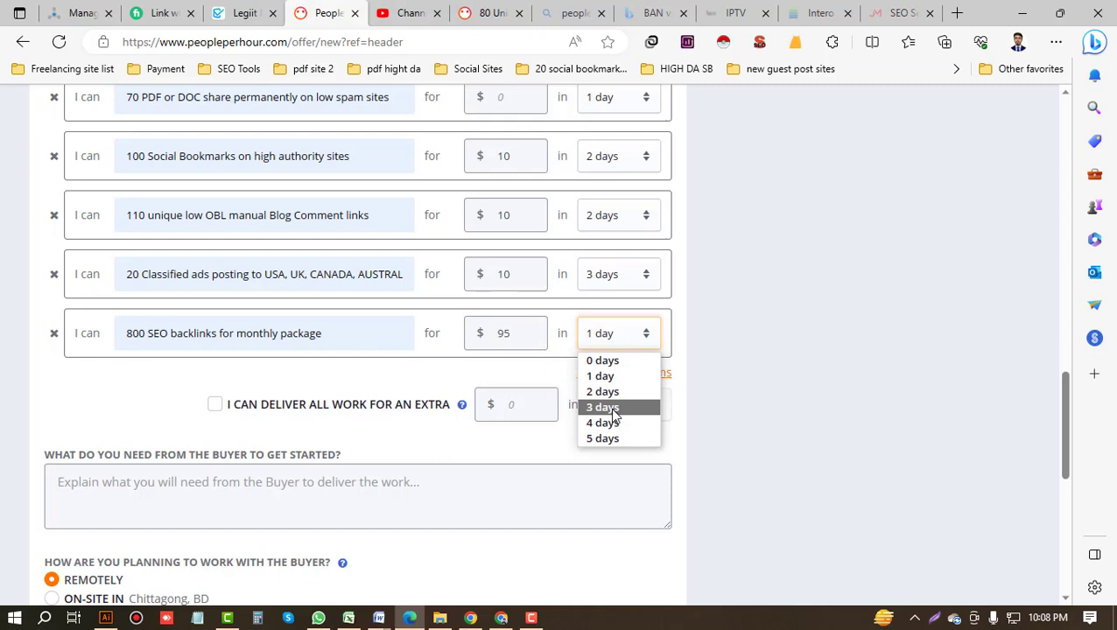
pyautogui.click(613, 438)
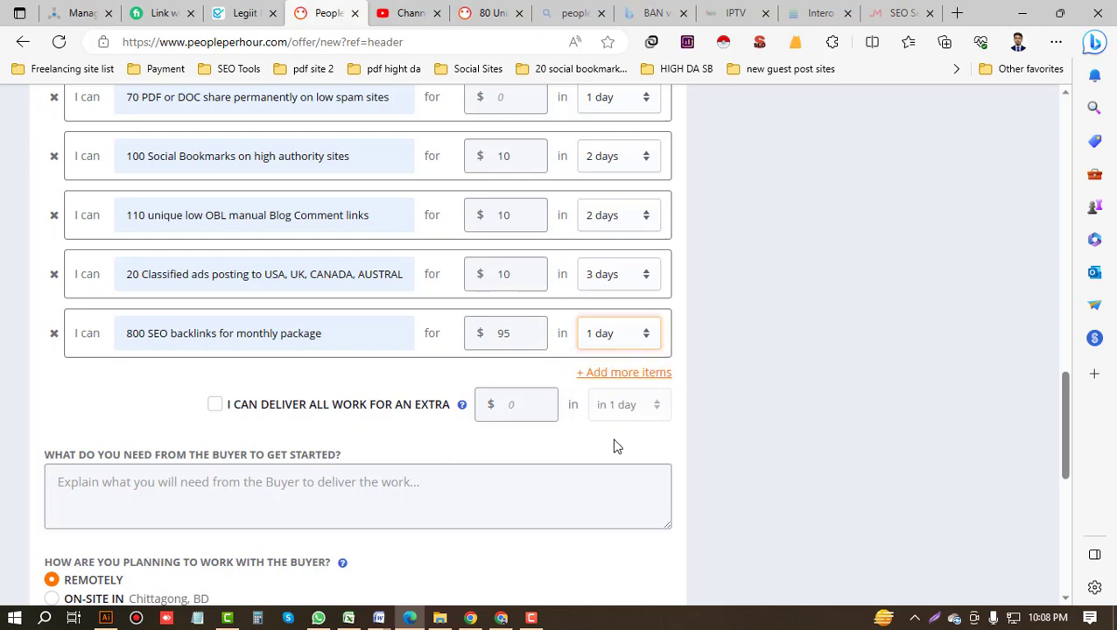
pyautogui.click(604, 376)
pyautogui.click(277, 401)
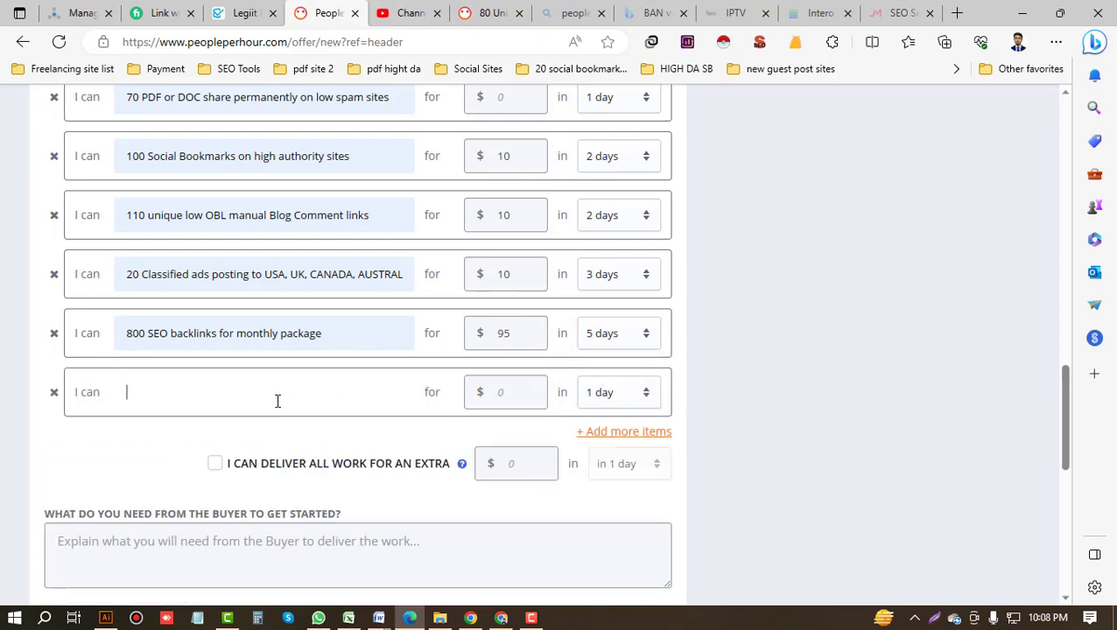
pyautogui.click(55, 394)
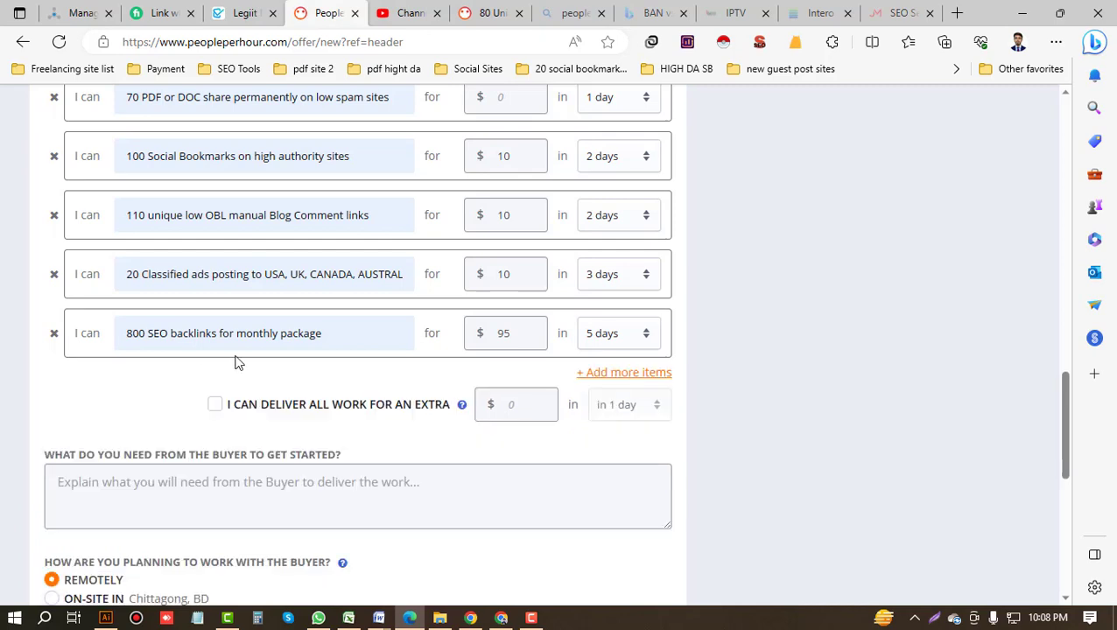
# Remove the unpriced "70 PDF or DOC share permanently on low spam sites" add-on service
pyautogui.scroll(2, 237, 361)
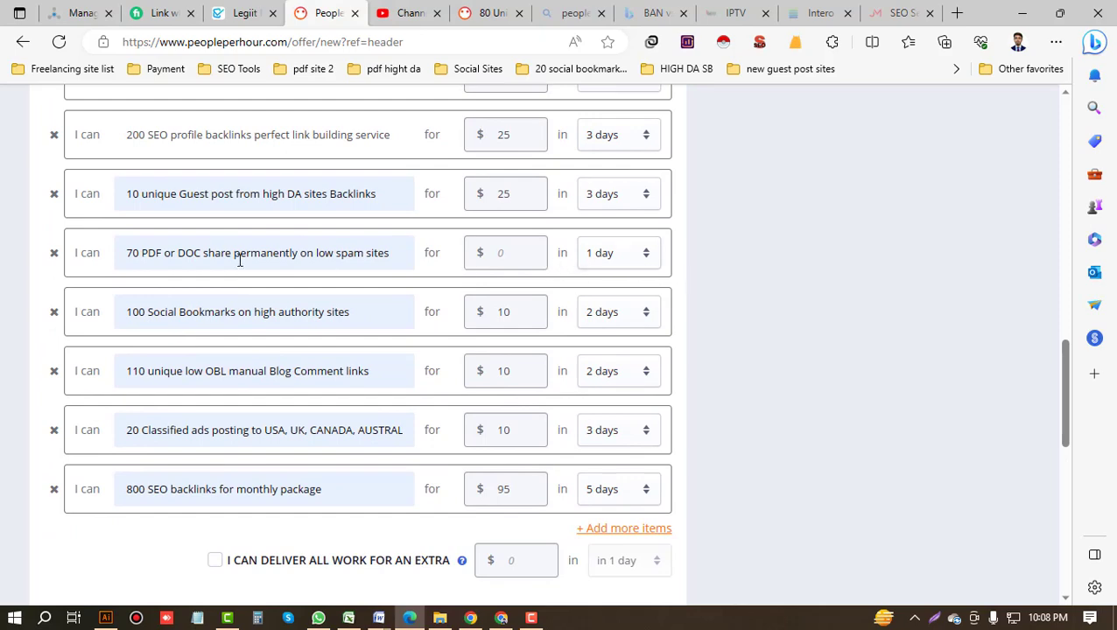
pyautogui.click(54, 254)
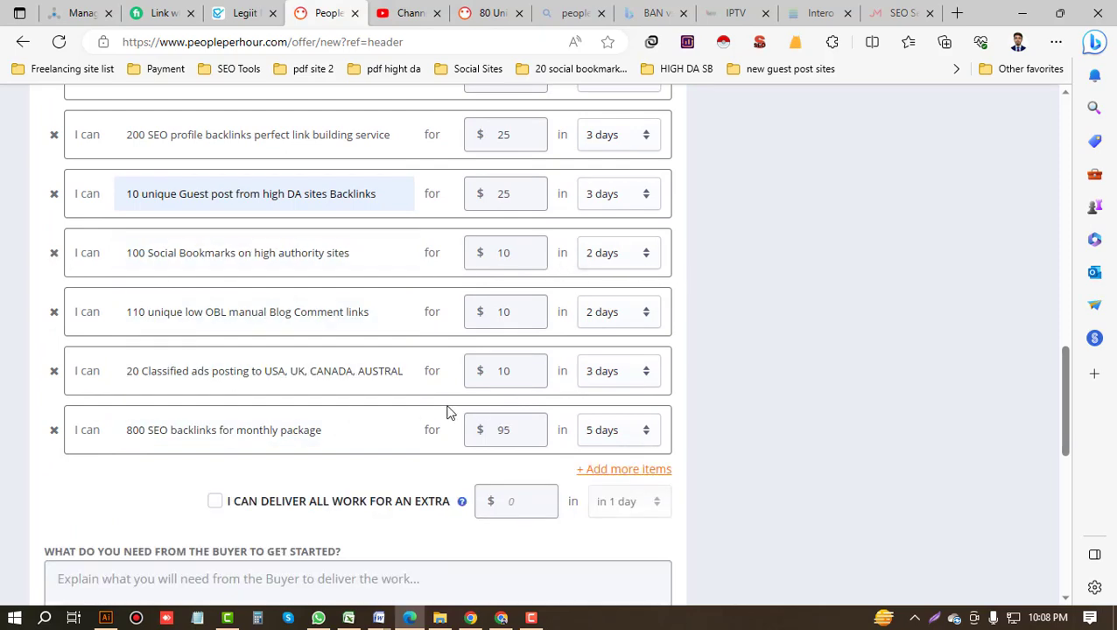
# Enable the extra-cost option for delivering all work and price it at $15 for delivery in 1 day
pyautogui.scroll(-1, 481, 409)
pyautogui.scroll(-1, 486, 410)
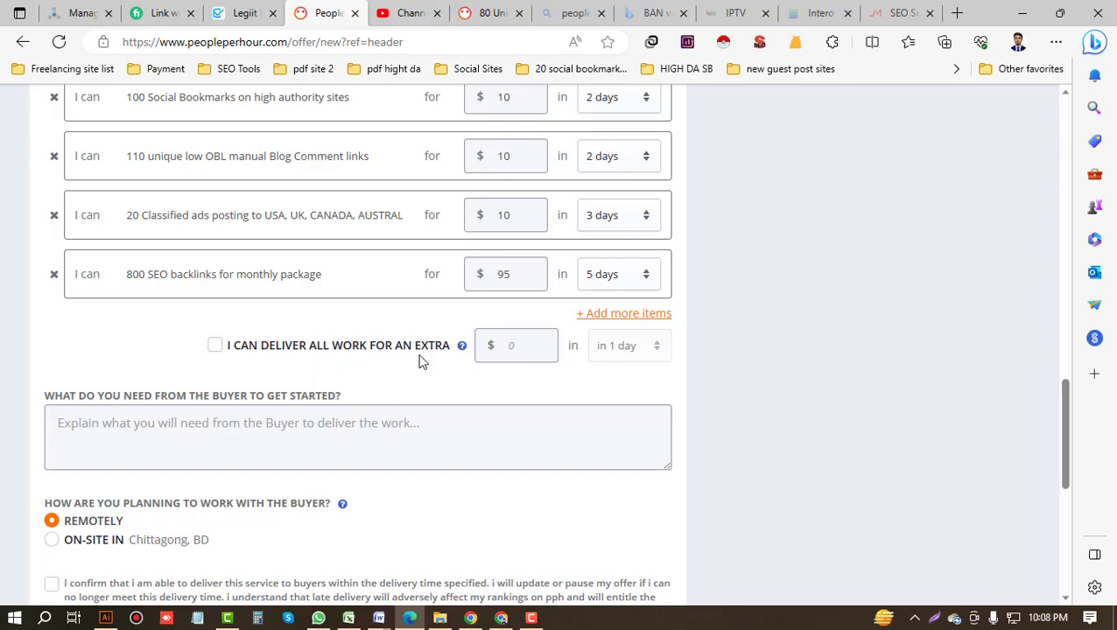
pyautogui.click(220, 351)
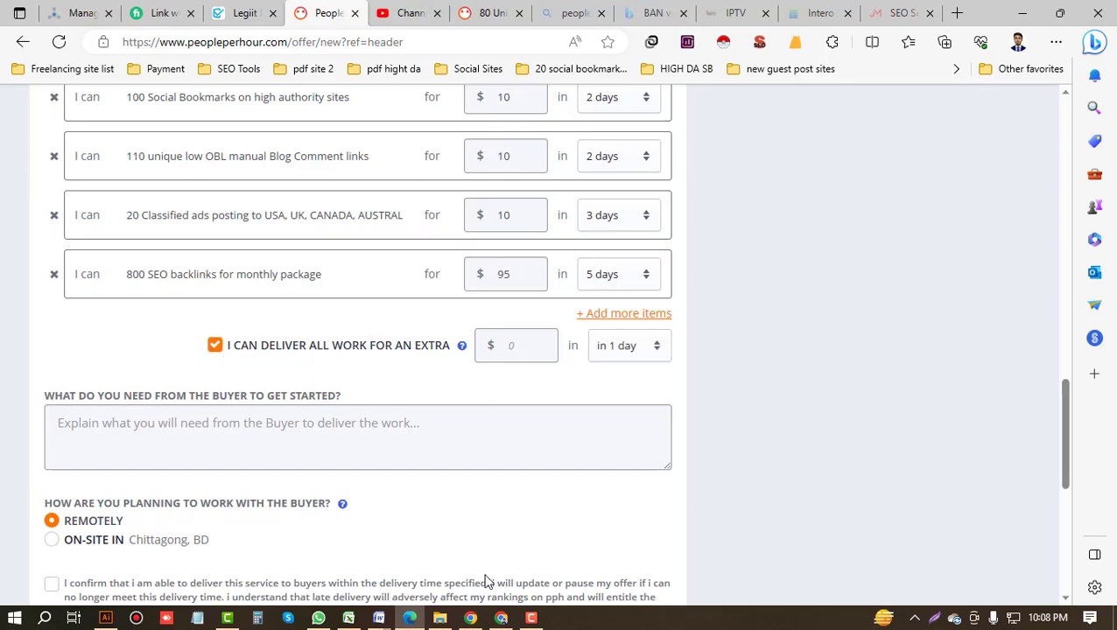
pyautogui.scroll(7, 514, 350)
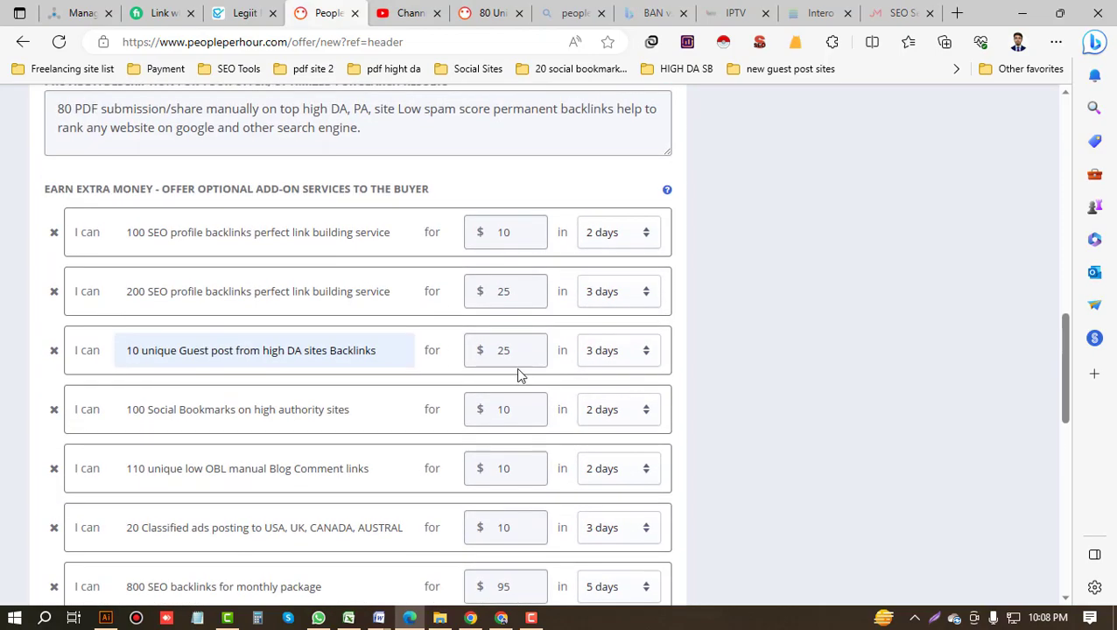
pyautogui.scroll(-9, 449, 398)
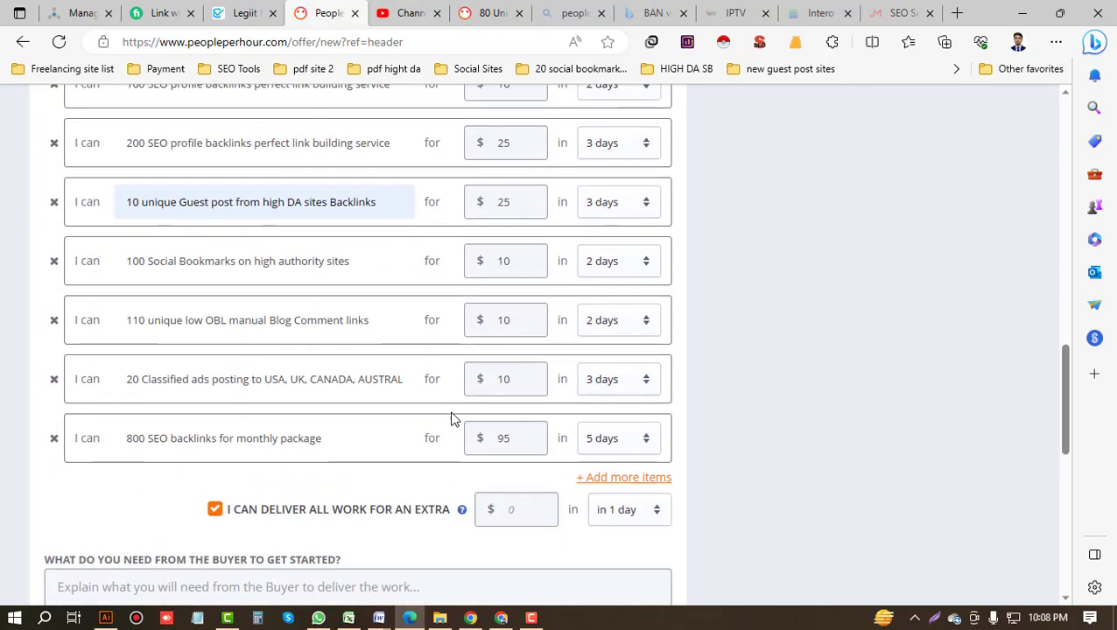
pyautogui.click(513, 342)
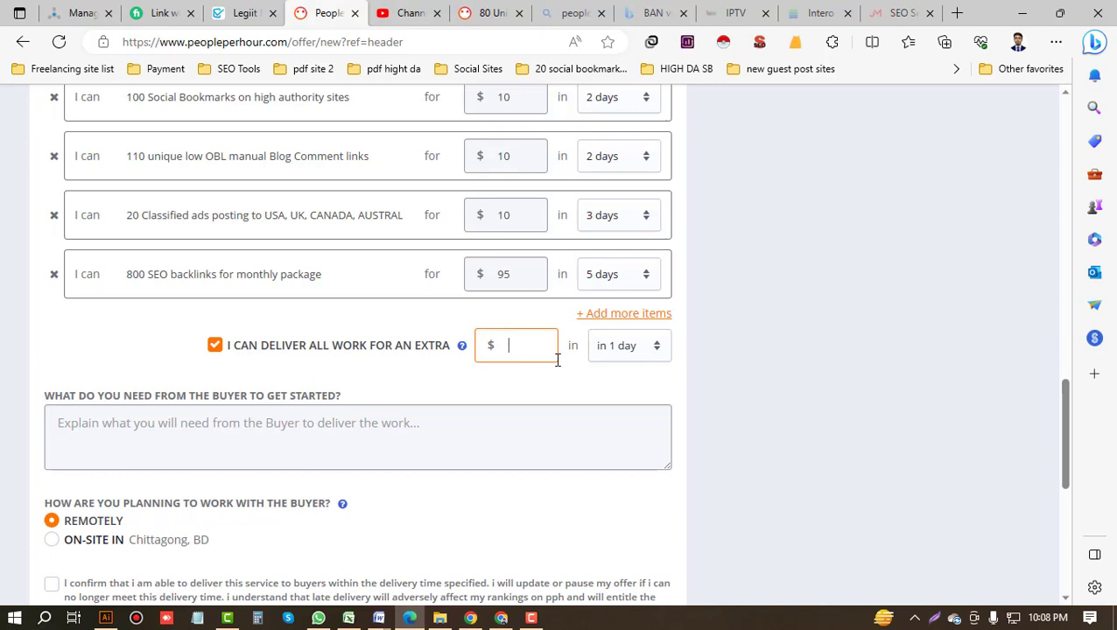
pyautogui.click(636, 346)
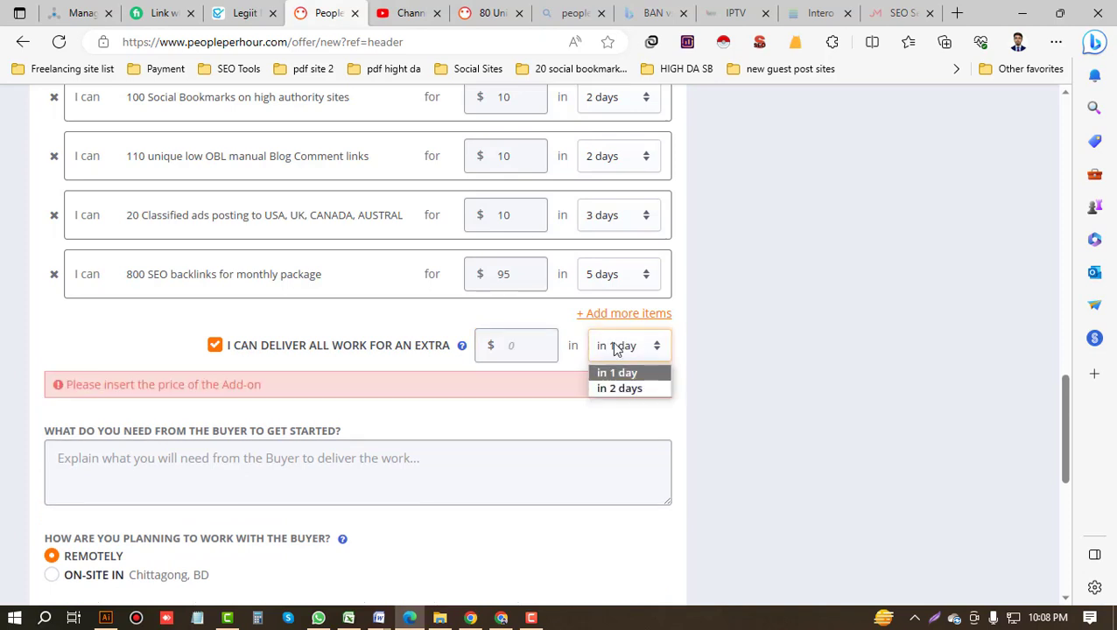
pyautogui.click(612, 348)
pyautogui.click(522, 350)
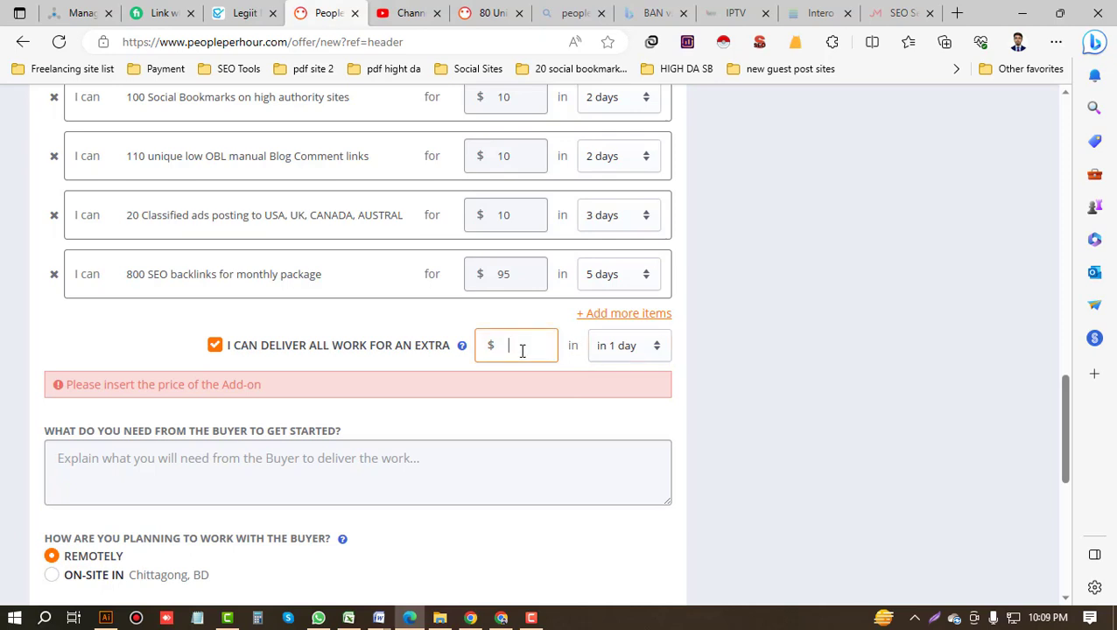
pyautogui.write('15')
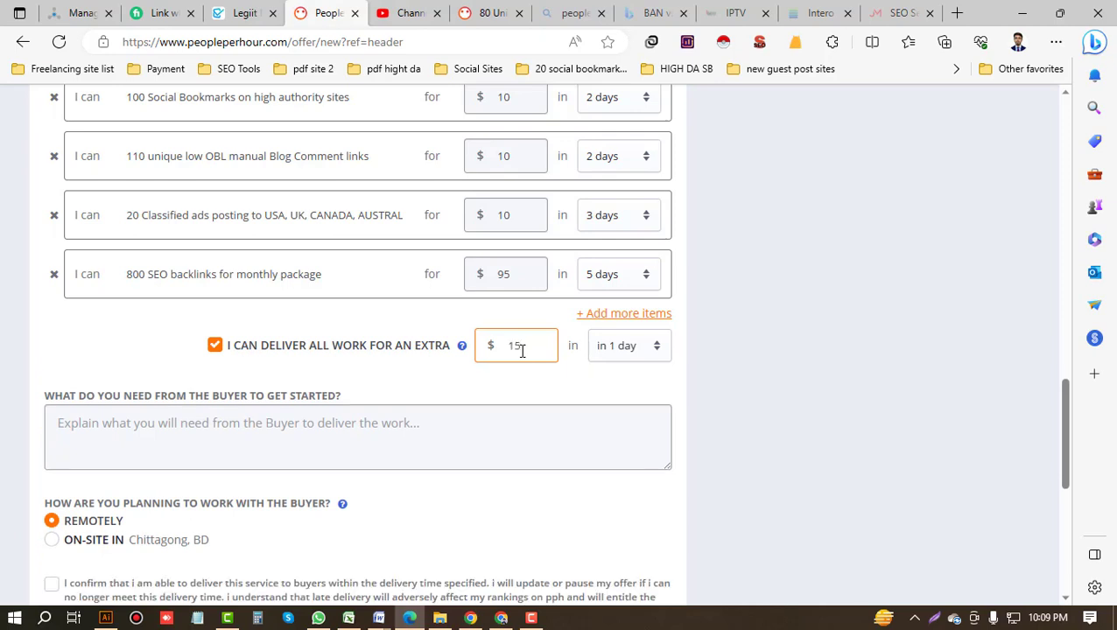
pyautogui.click(434, 383)
pyautogui.scroll(-1, 436, 386)
pyautogui.scroll(1, 438, 389)
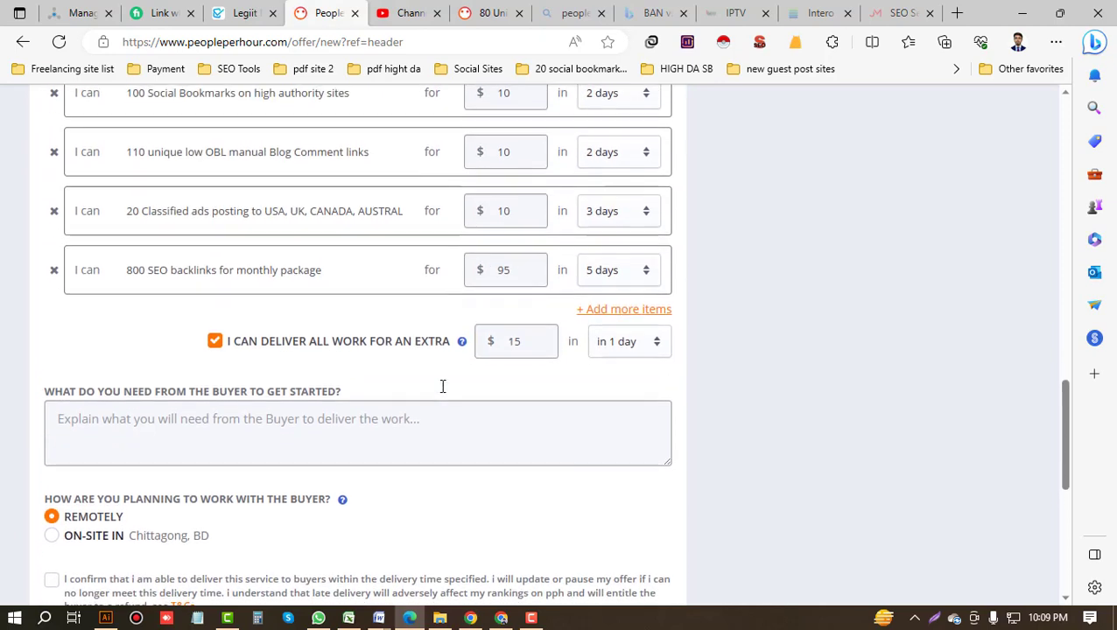
pyautogui.scroll(9, 188, 436)
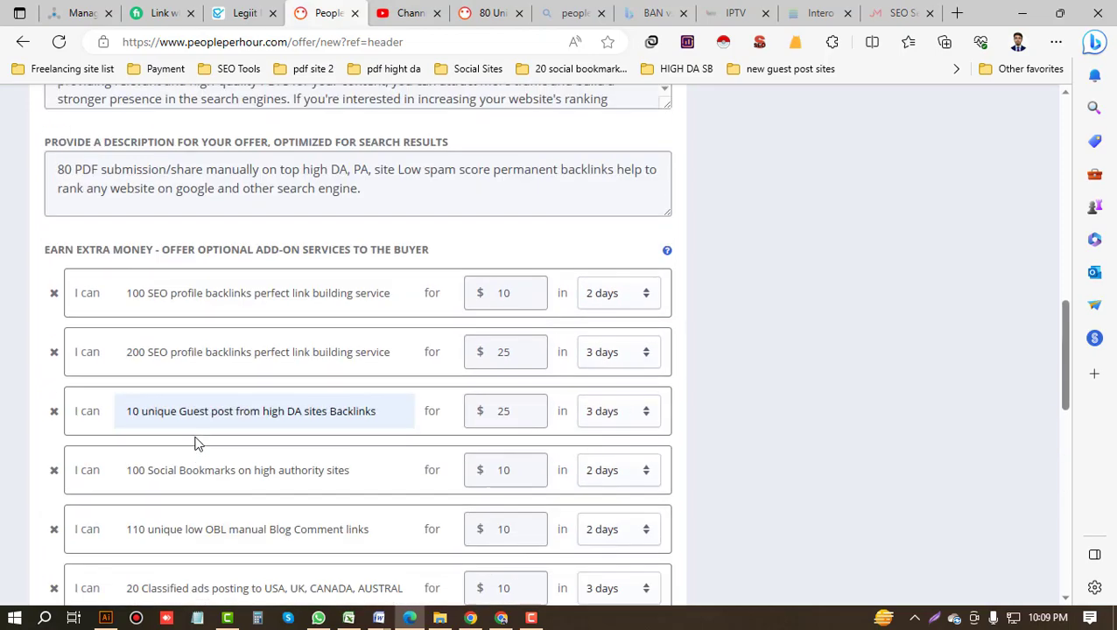
pyautogui.scroll(-6, 100, 317)
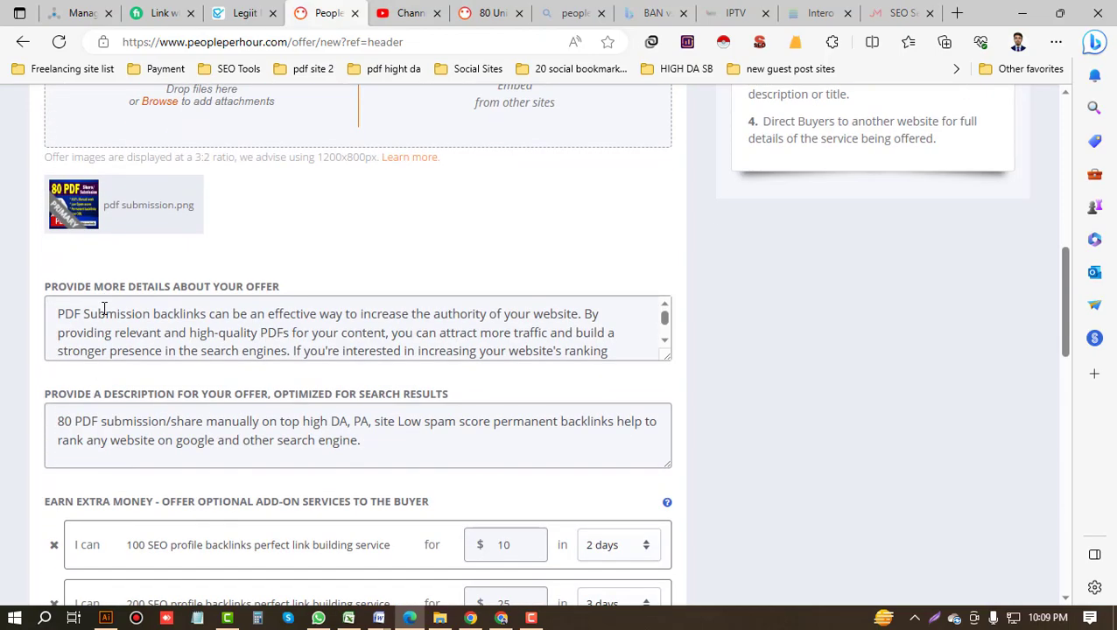
pyautogui.scroll(-5, 296, 457)
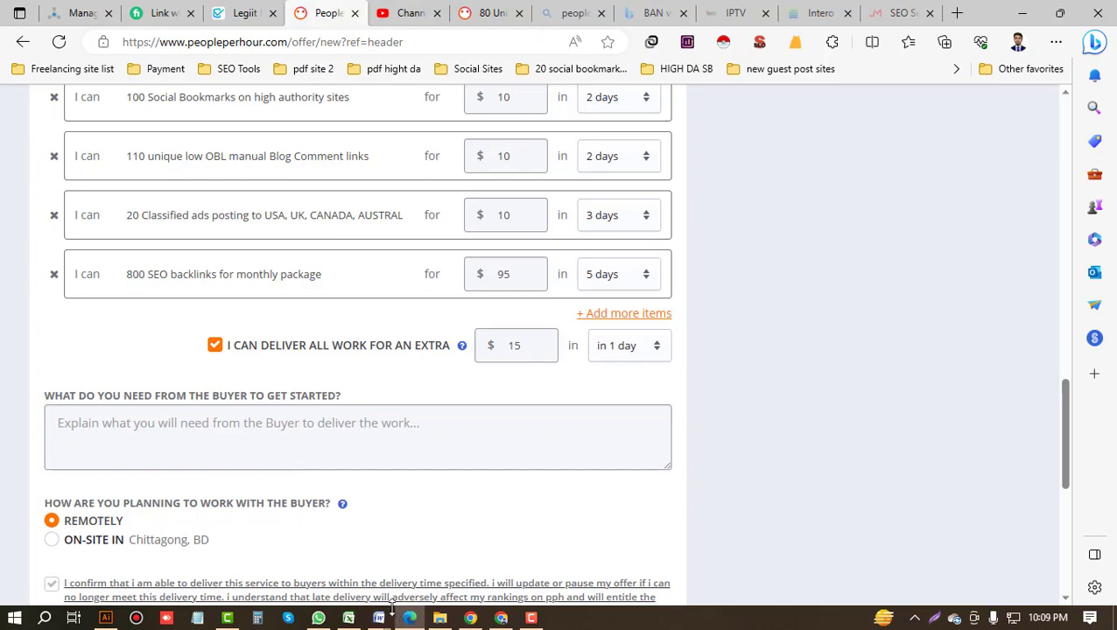
# Switch to the Word document and delete the trailing colon from the "Please send me for start this order" heading
pyautogui.moveTo(385, 618)
pyautogui.click(423, 560)
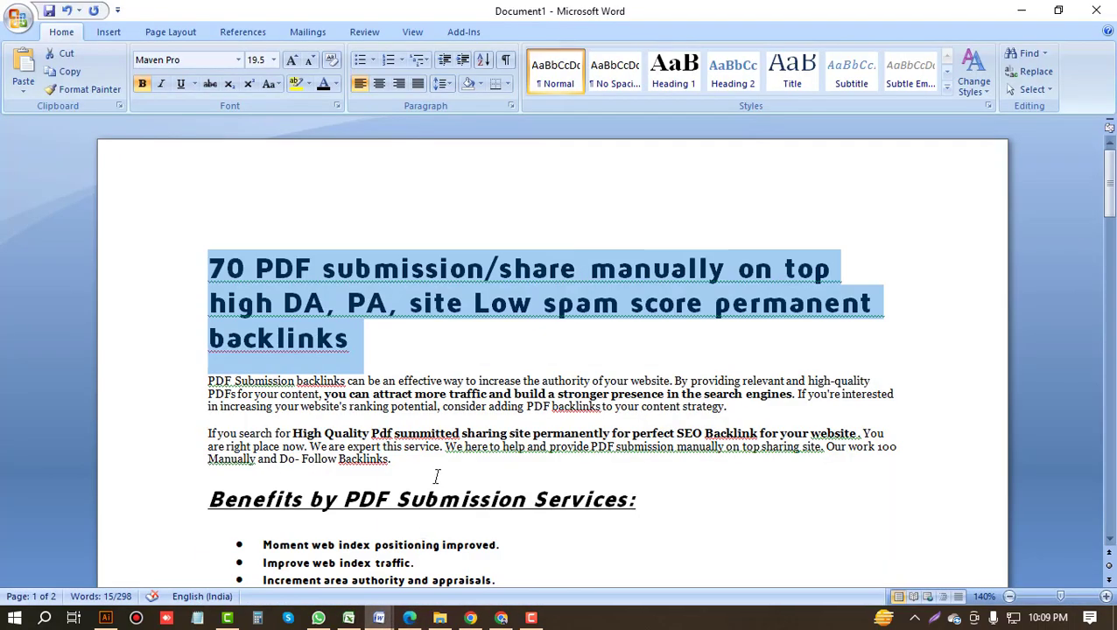
pyautogui.scroll(-10, 438, 472)
pyautogui.scroll(-6, 439, 476)
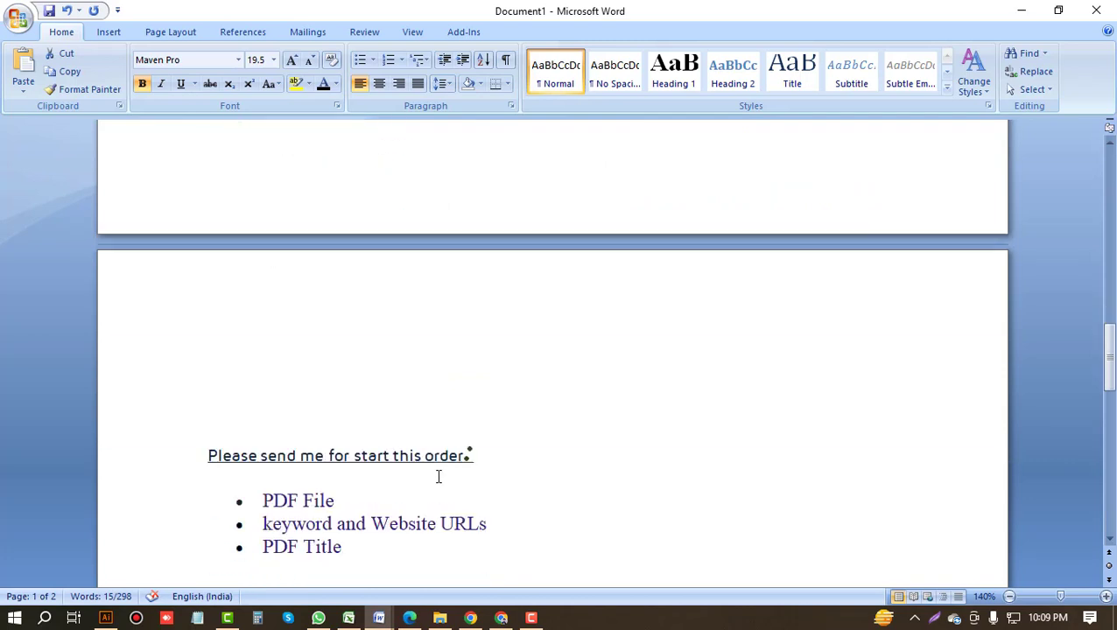
pyautogui.moveTo(376, 498); pyautogui.dragTo(205, 398)
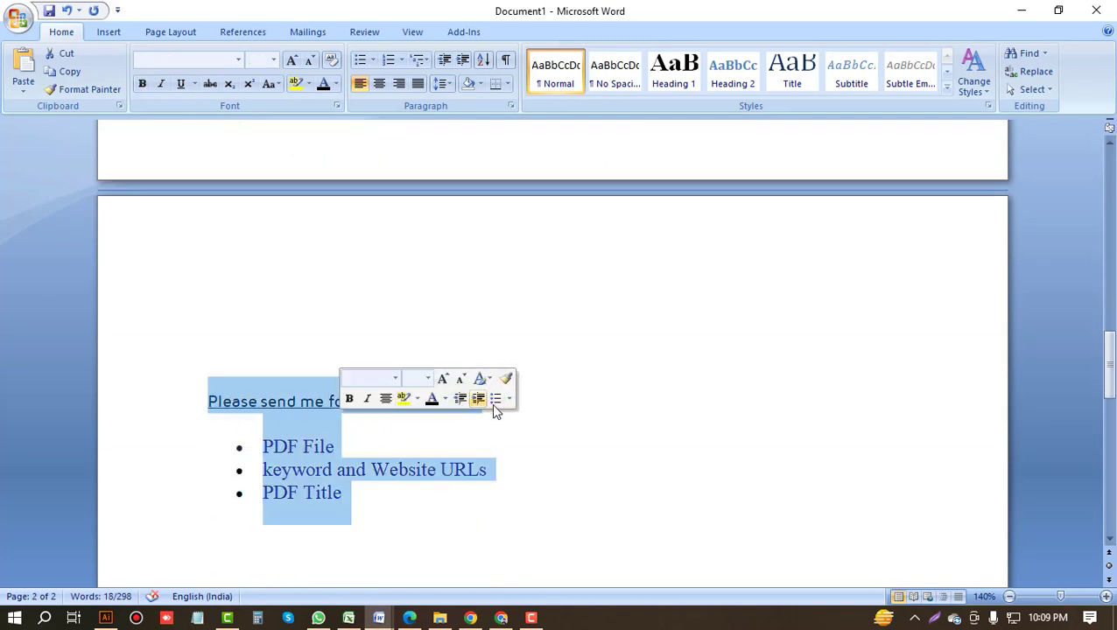
pyautogui.click(388, 473)
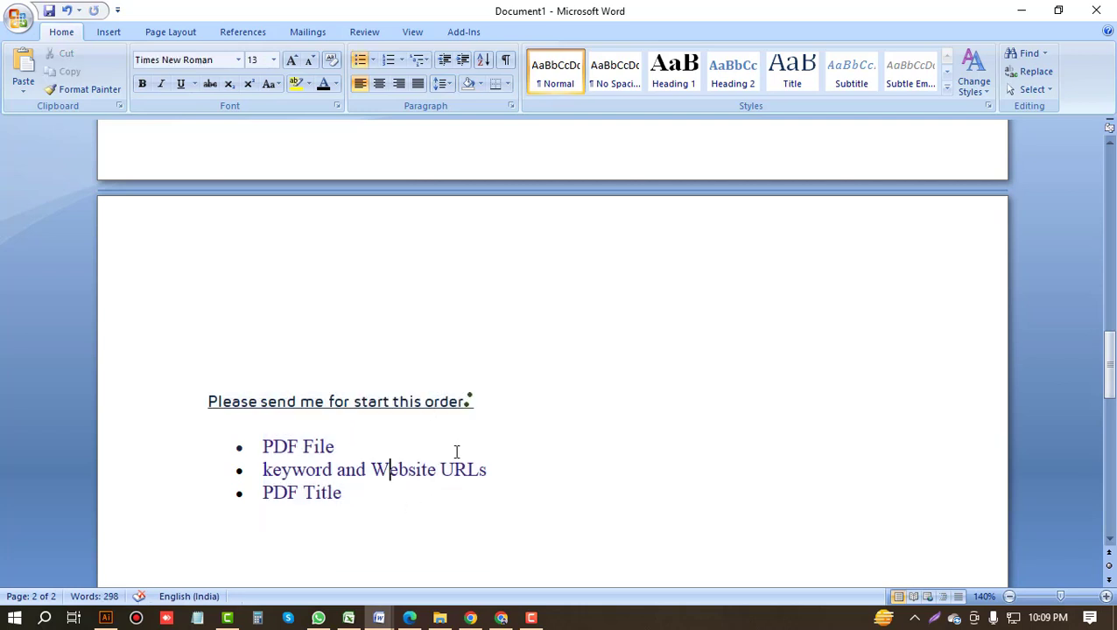
pyautogui.click(479, 404)
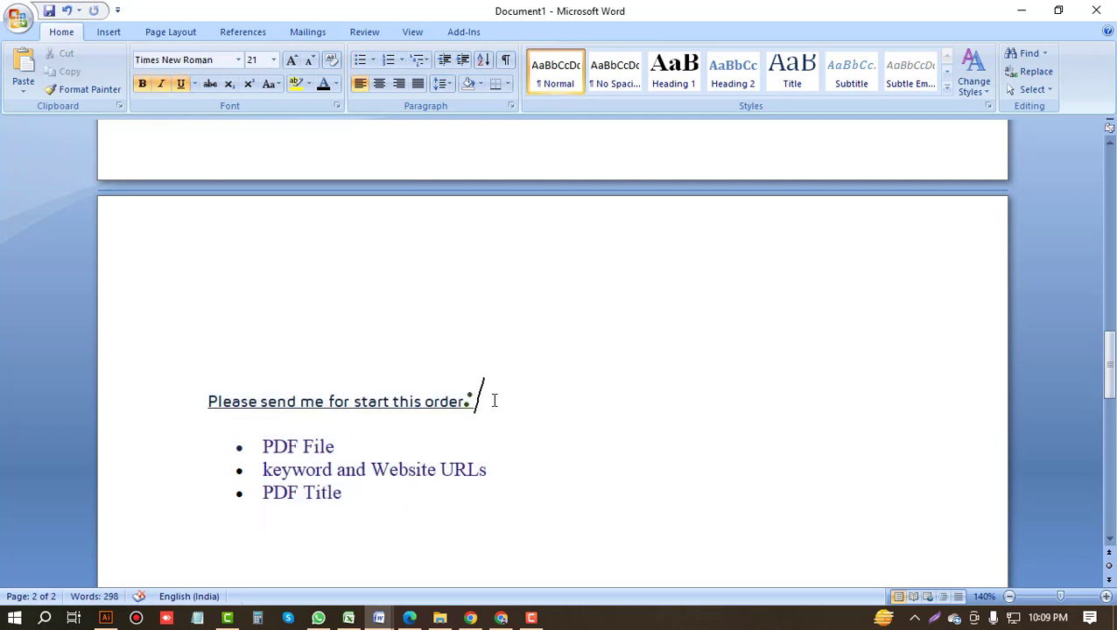
pyautogui.press('BackSpace')
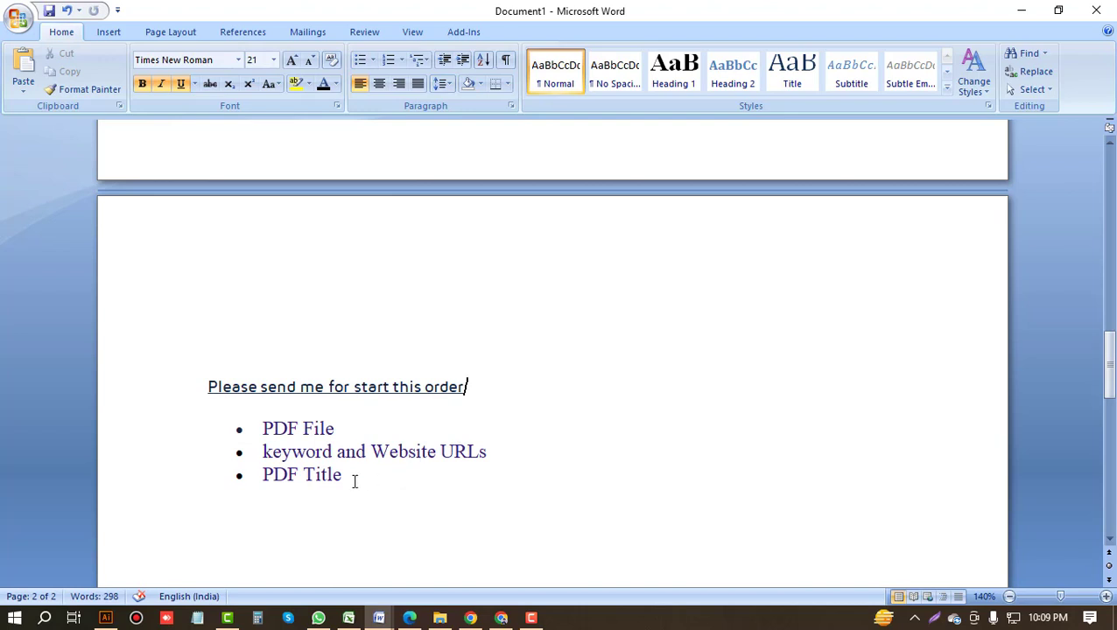
# Clear the formatting of the order-requirements heading and list, and reapply bullets to the PDF File, keyword and Website URLs, and PDF Title lines
pyautogui.moveTo(353, 479); pyautogui.dragTo(169, 386)
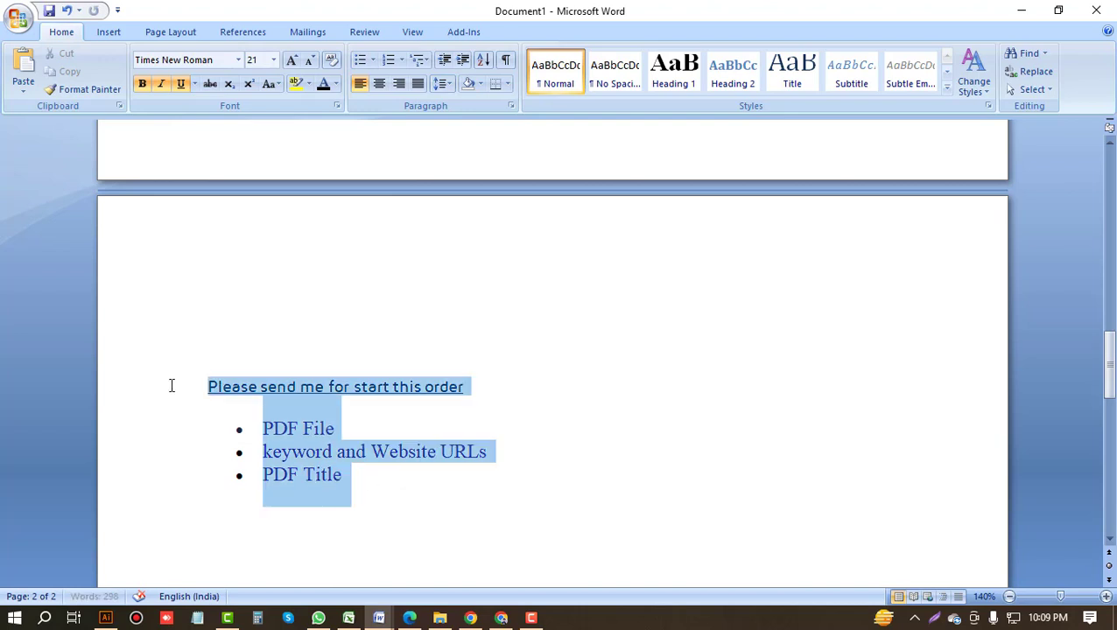
pyautogui.click(328, 62)
pyautogui.click(287, 508)
pyautogui.moveTo(287, 515); pyautogui.dragTo(182, 436)
pyautogui.click(360, 61)
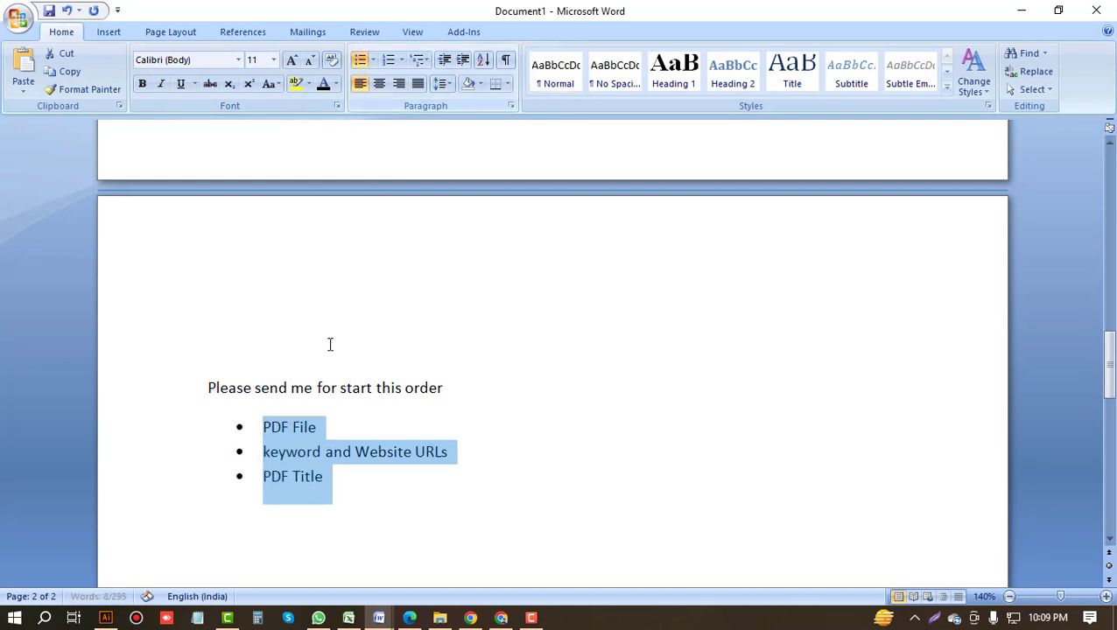
# Copy the order-requirements heading and bullets from Word into the PeoplePerHour offer's field for what is needed from the buyer
pyautogui.click(332, 474)
pyautogui.moveTo(332, 474); pyautogui.dragTo(189, 407)
pyautogui.hotkey('ctrl', 'c')
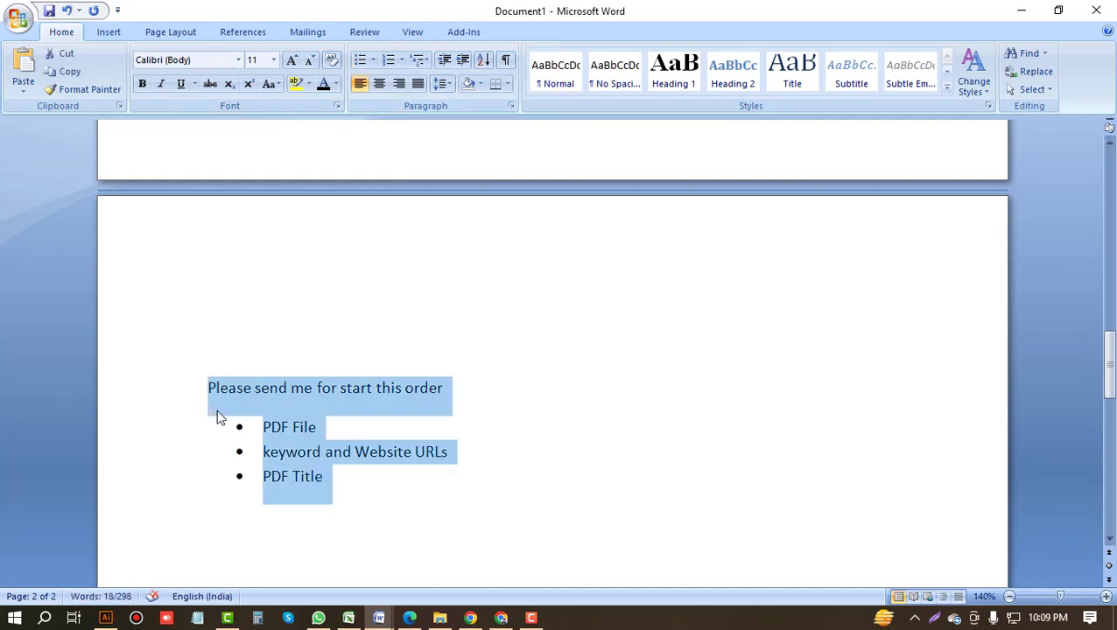
pyautogui.hotkey('alt', 'Tab')
pyautogui.click(262, 448)
pyautogui.hotkey('ctrl', 'v')
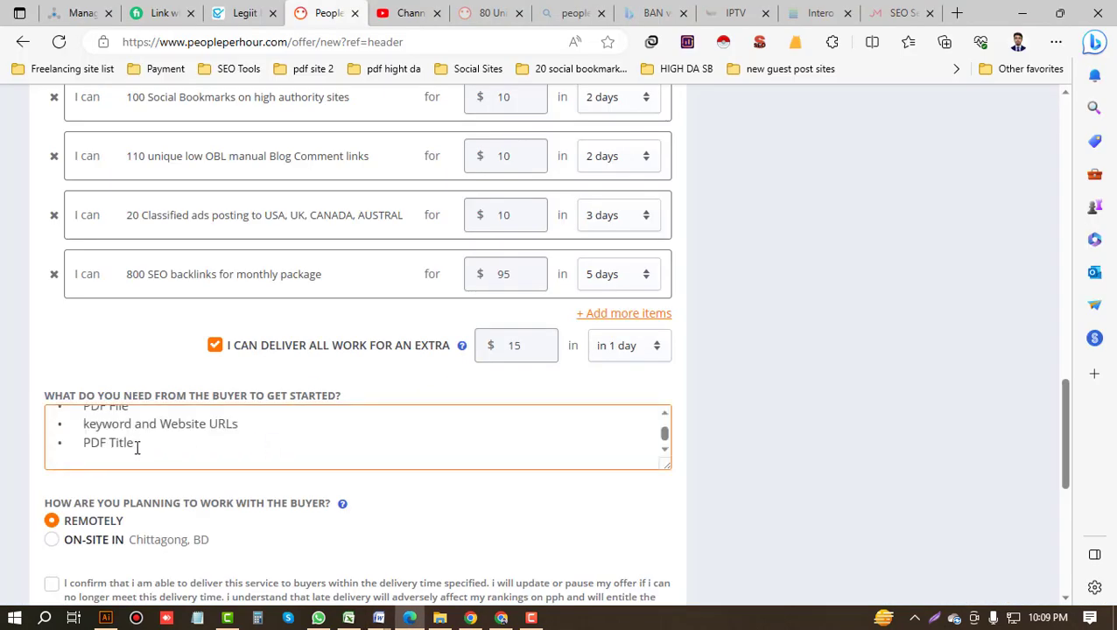
pyautogui.scroll(3, 136, 448)
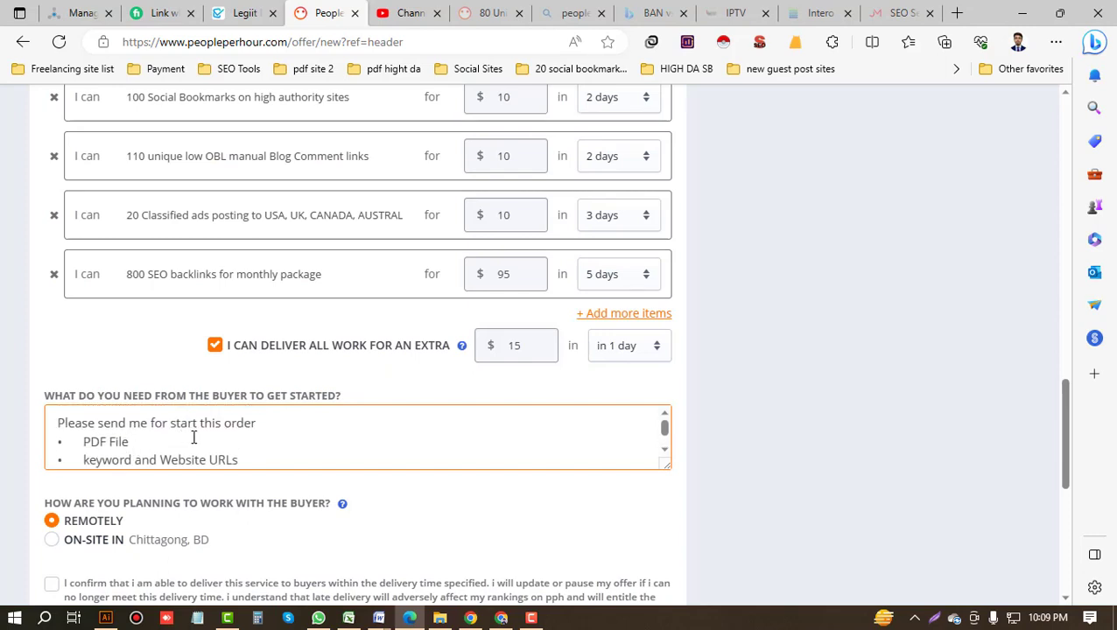
pyautogui.scroll(-1, 138, 451)
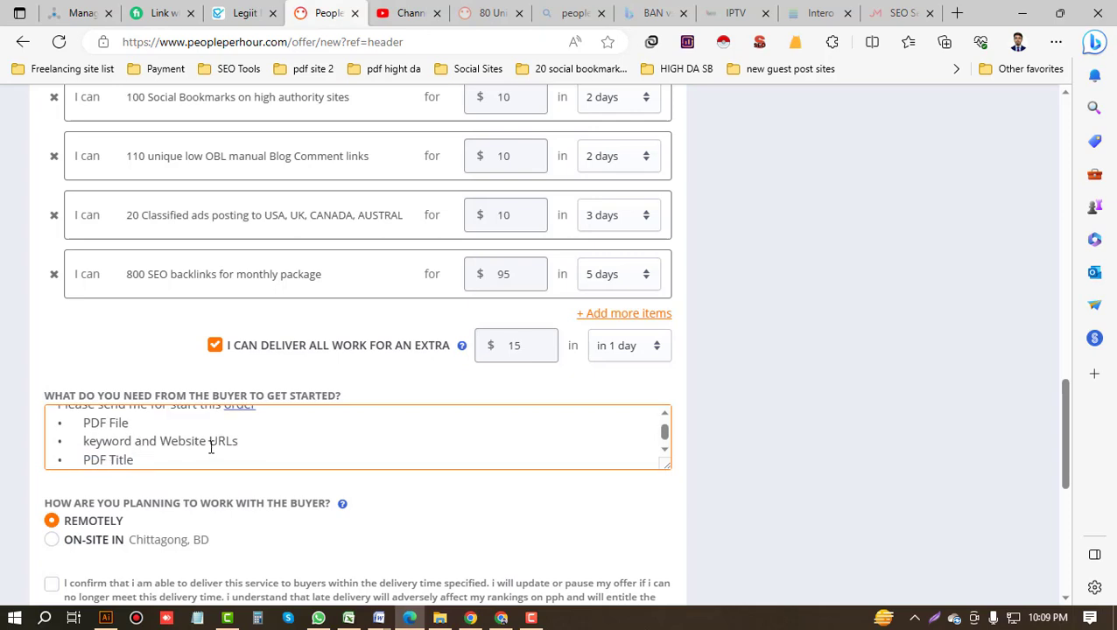
pyautogui.scroll(-1, 232, 450)
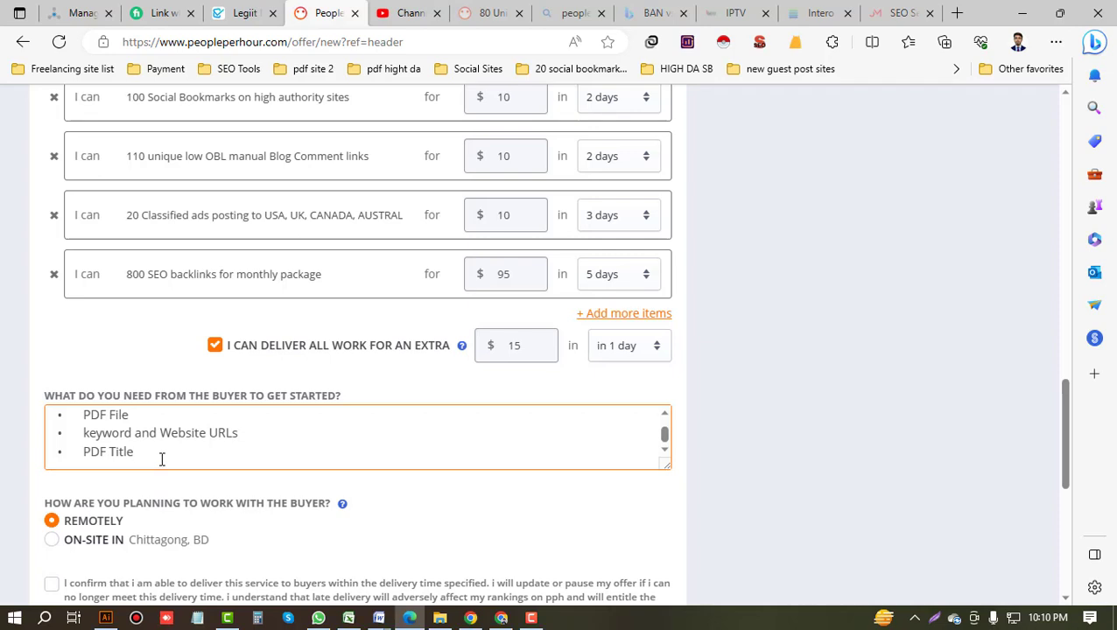
# Accept the delivery-time confirmation and correct "website ." to "website." in the offer details
pyautogui.scroll(-2, 161, 459)
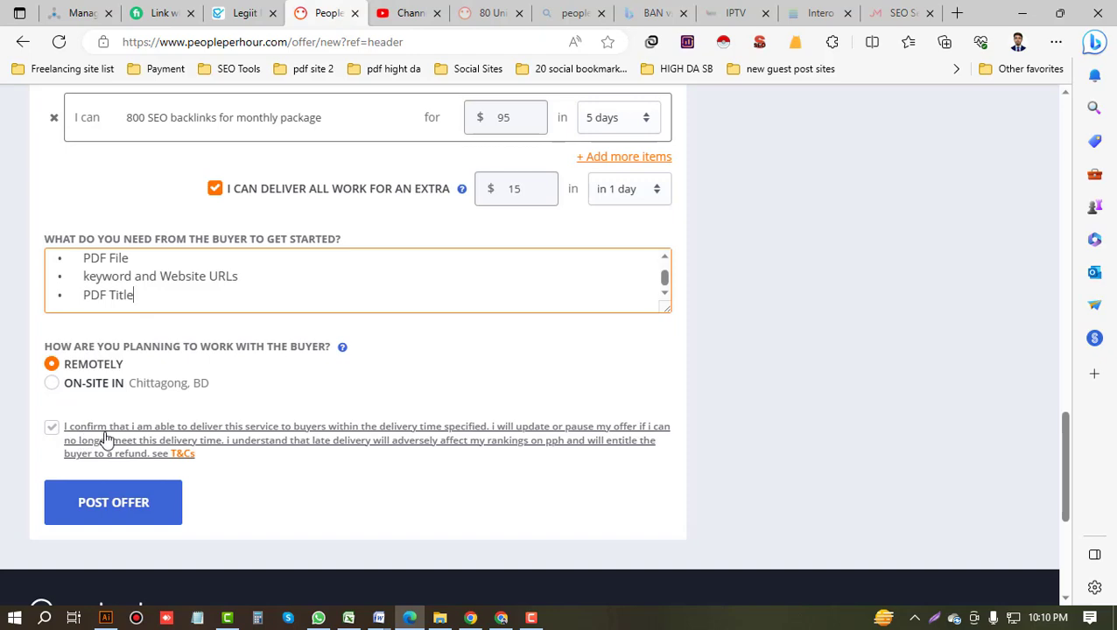
pyautogui.click(52, 431)
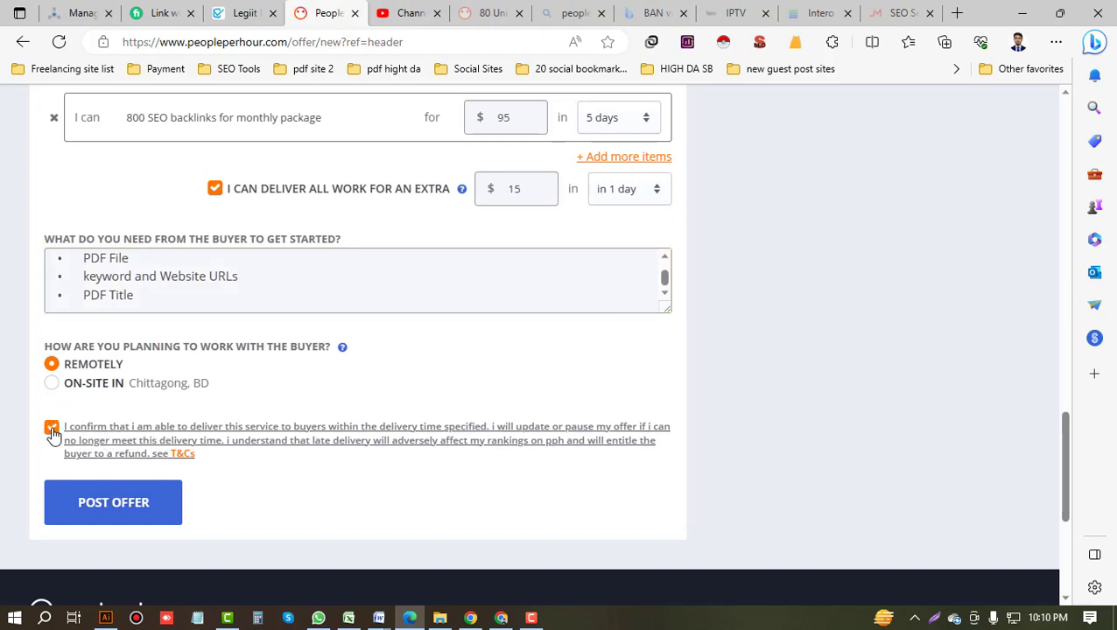
pyautogui.scroll(9, 132, 514)
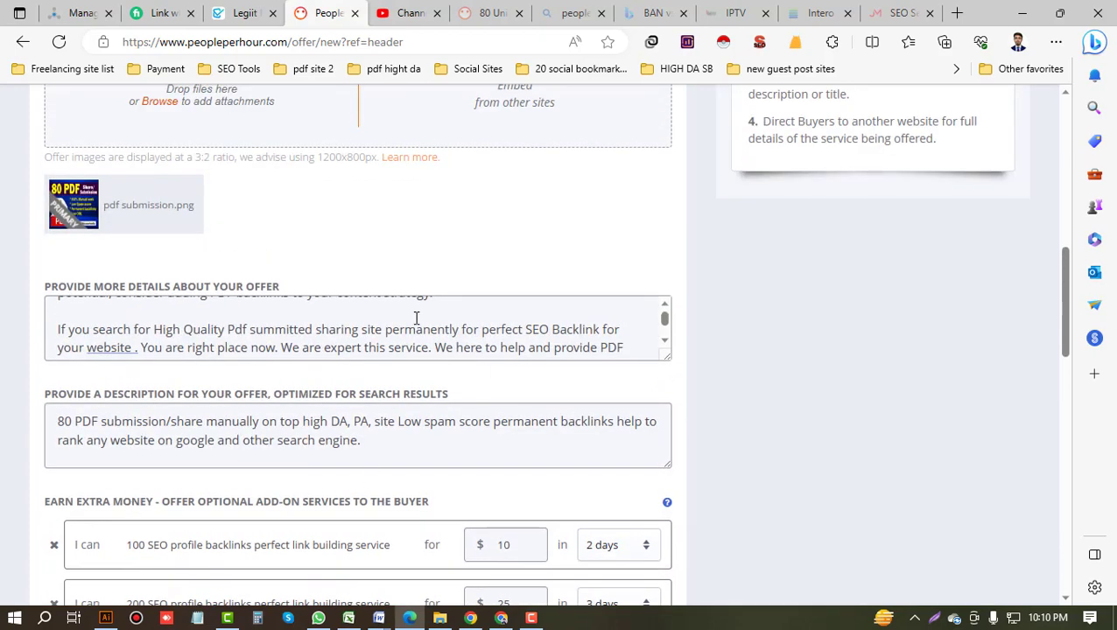
pyautogui.click(115, 347)
pyautogui.click(134, 414)
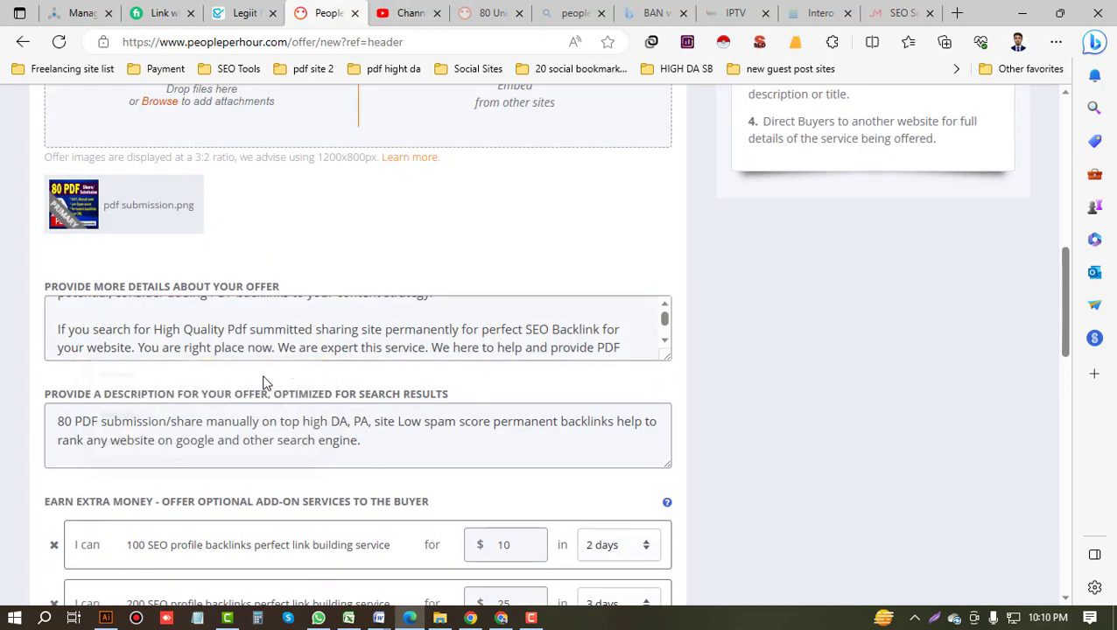
# Review the whole offer form, from its details, title, prices, delivery time, category and tags down to the add-on services and buyer requirements
pyautogui.scroll(1, 304, 341)
pyautogui.scroll(2, 303, 342)
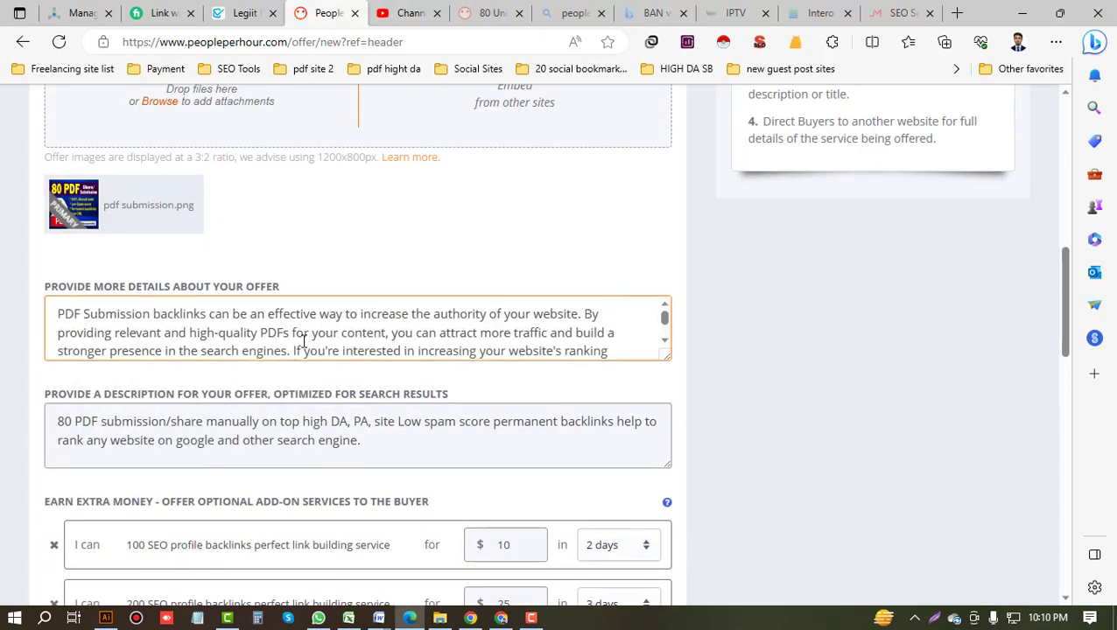
pyautogui.scroll(3, 304, 341)
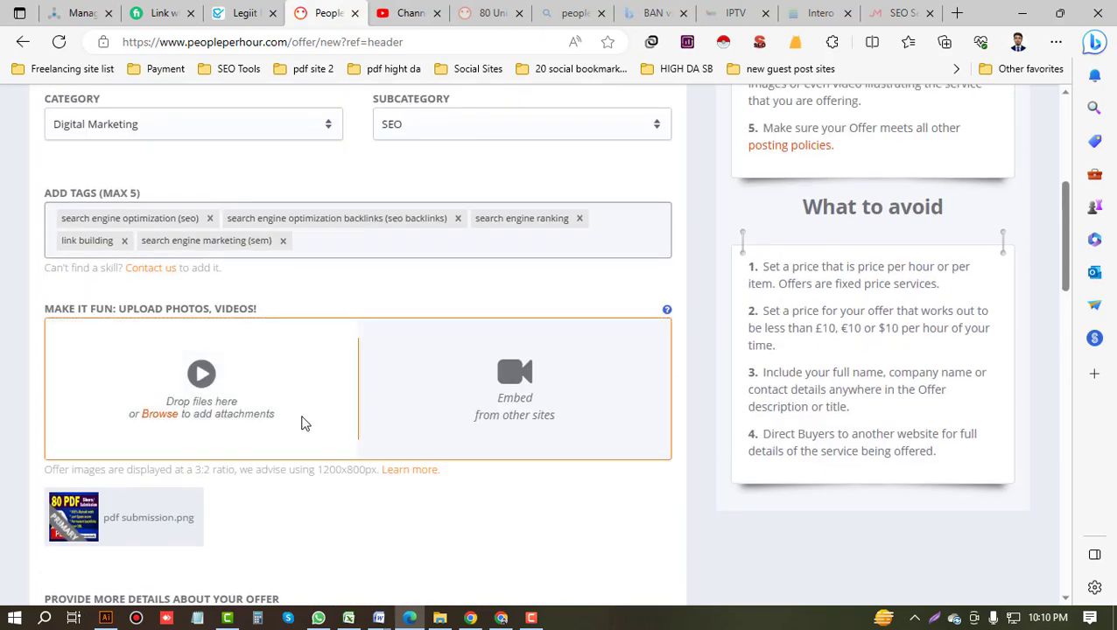
pyautogui.scroll(3, 304, 423)
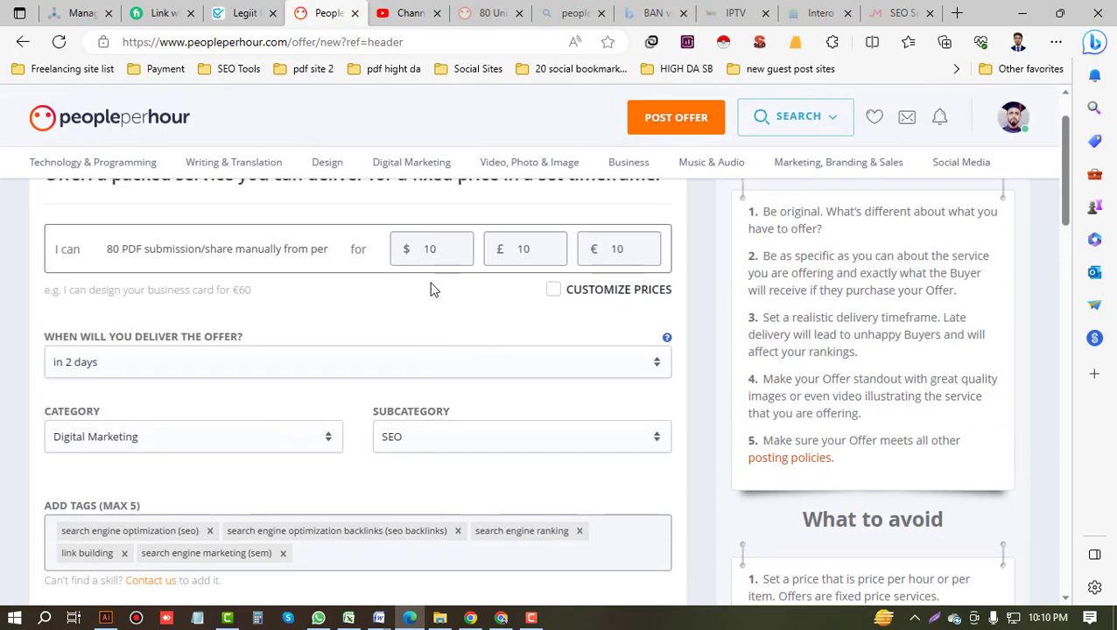
pyautogui.scroll(-3, 264, 374)
pyautogui.scroll(2, 267, 376)
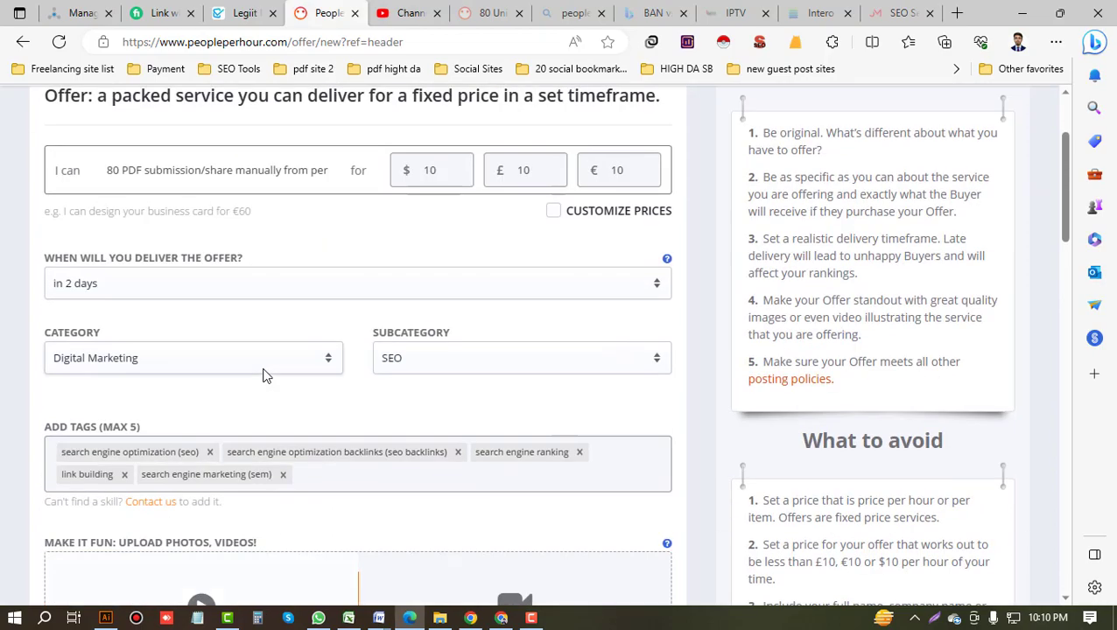
pyautogui.scroll(-12, 264, 376)
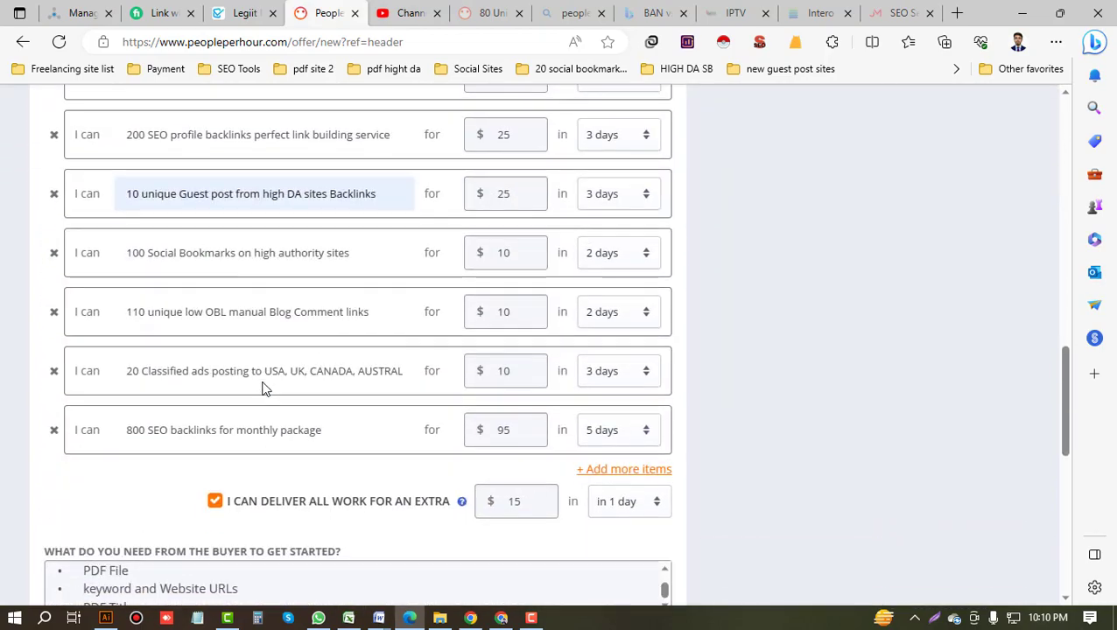
pyautogui.scroll(-4, 262, 382)
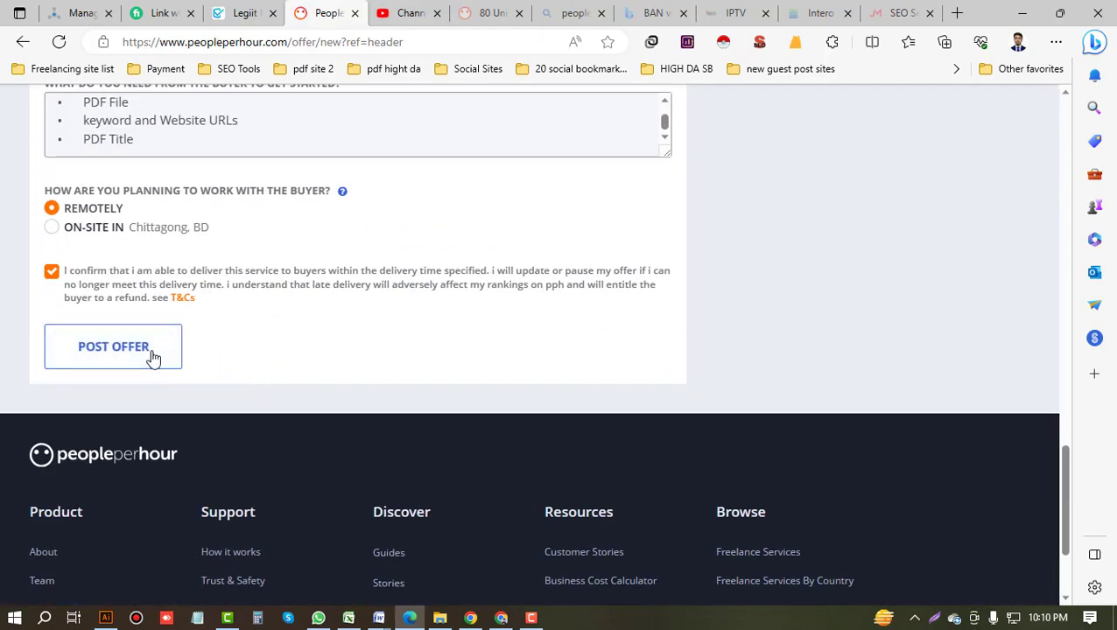
# Try to post the offer, and shorten the search description so that it ends with "rank any website on google."
pyautogui.click(151, 351)
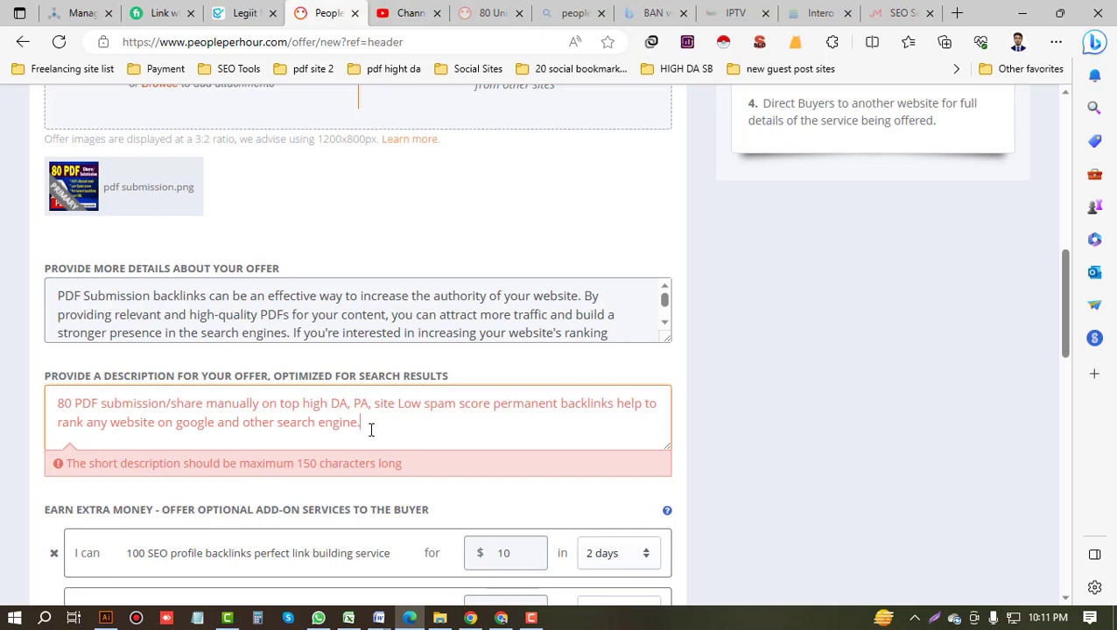
pyautogui.moveTo(372, 430); pyautogui.dragTo(219, 424)
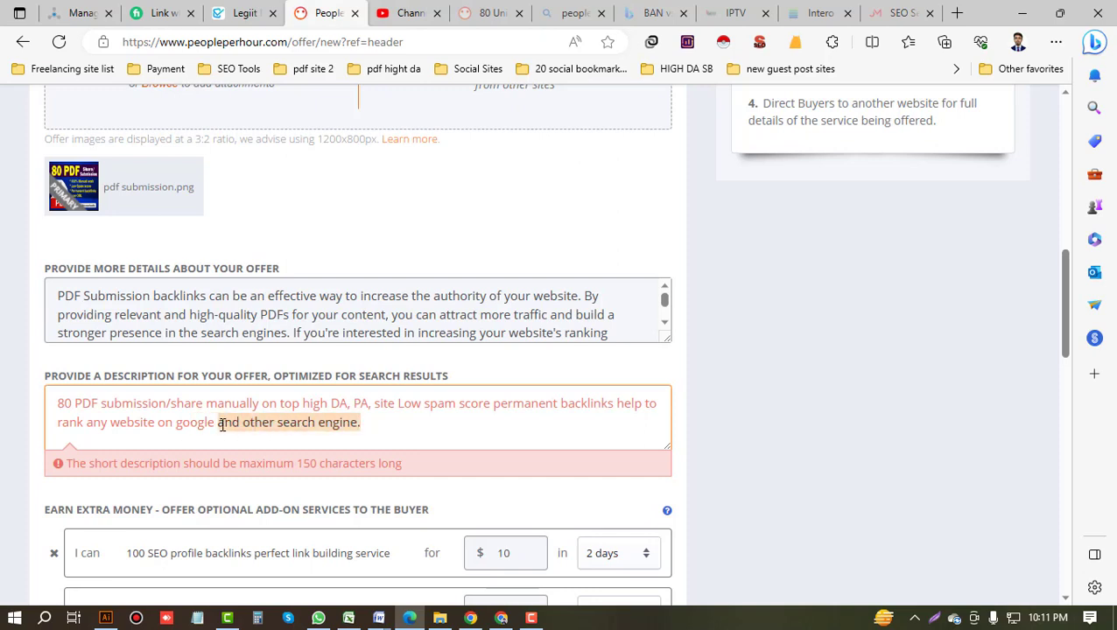
pyautogui.press('BackSpace')
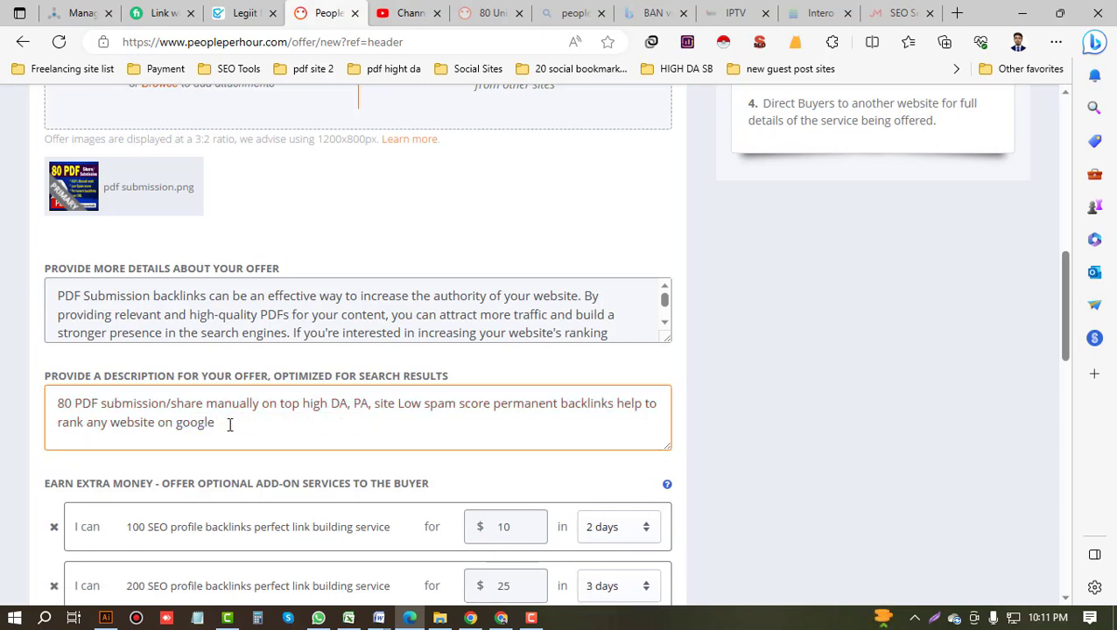
# Post the offer with the shortened search description
pyautogui.scroll(-2, 574, 413)
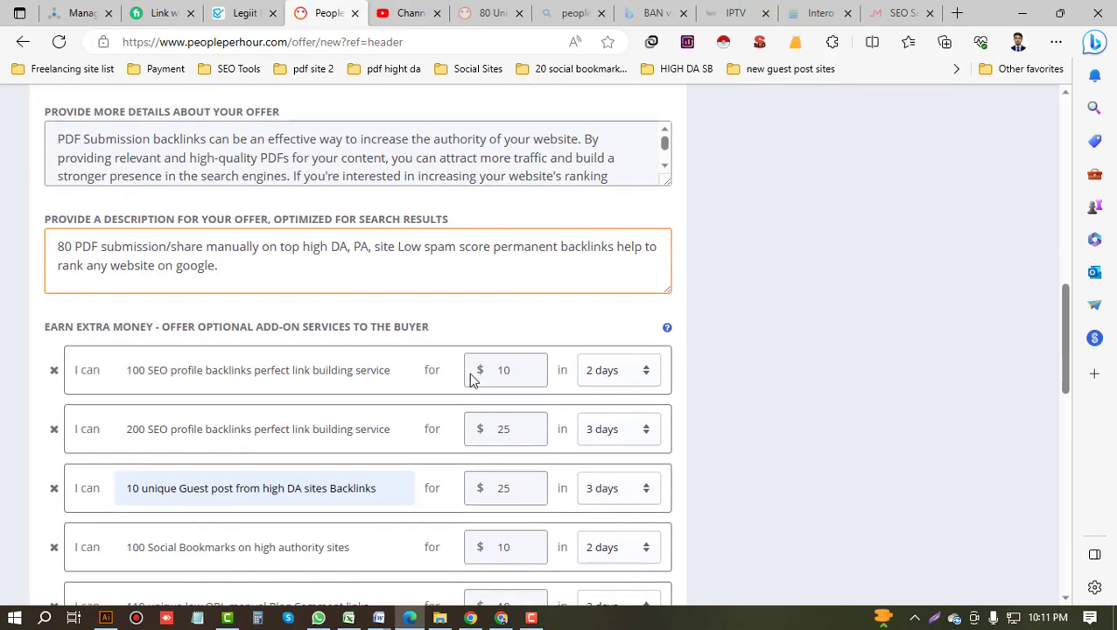
pyautogui.scroll(-2, 496, 314)
pyautogui.scroll(-2, 347, 371)
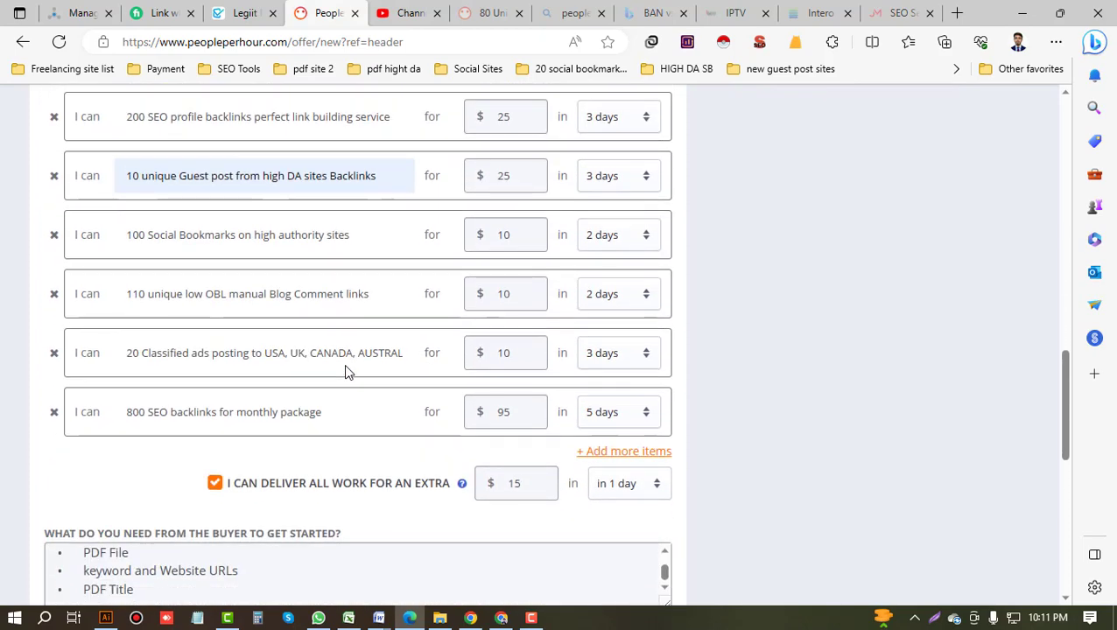
pyautogui.scroll(-9, 347, 367)
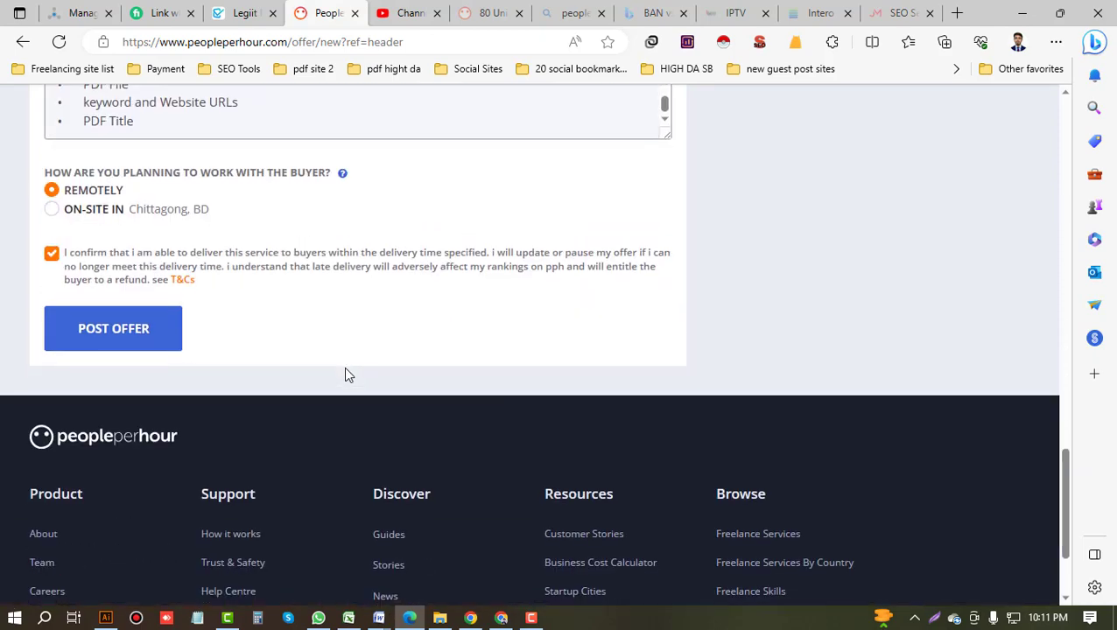
pyautogui.click(143, 336)
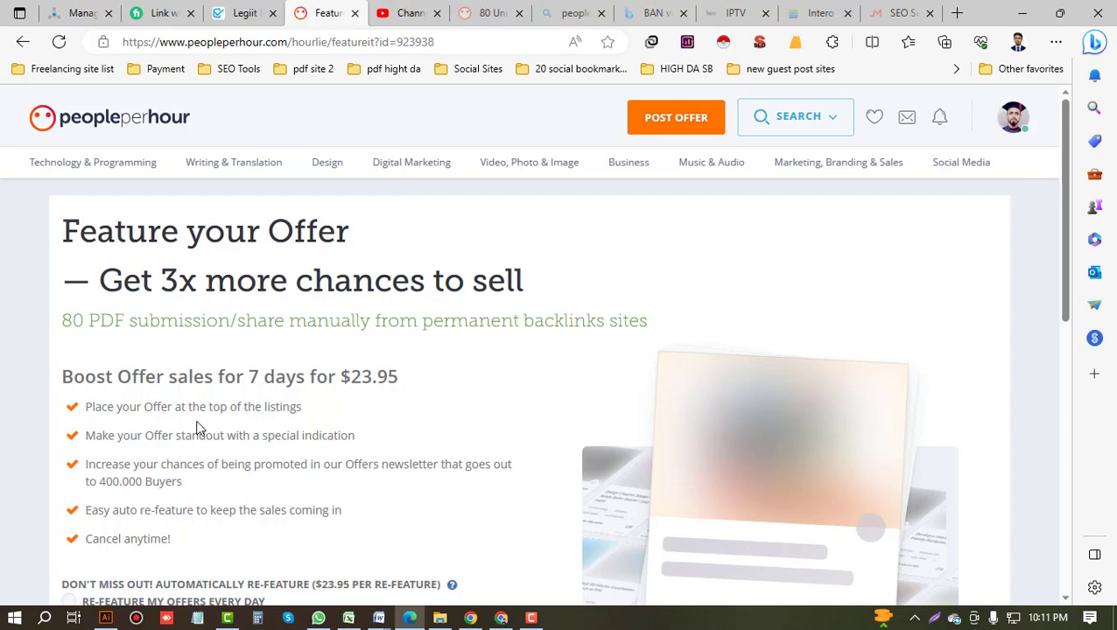
# Examine the paid boost's benefits, the automatic re-feature intervals and the option to promote offers directly to buyers
pyautogui.scroll(-2, 96, 302)
pyautogui.moveTo(85, 249); pyautogui.dragTo(227, 371)
pyautogui.click(140, 339)
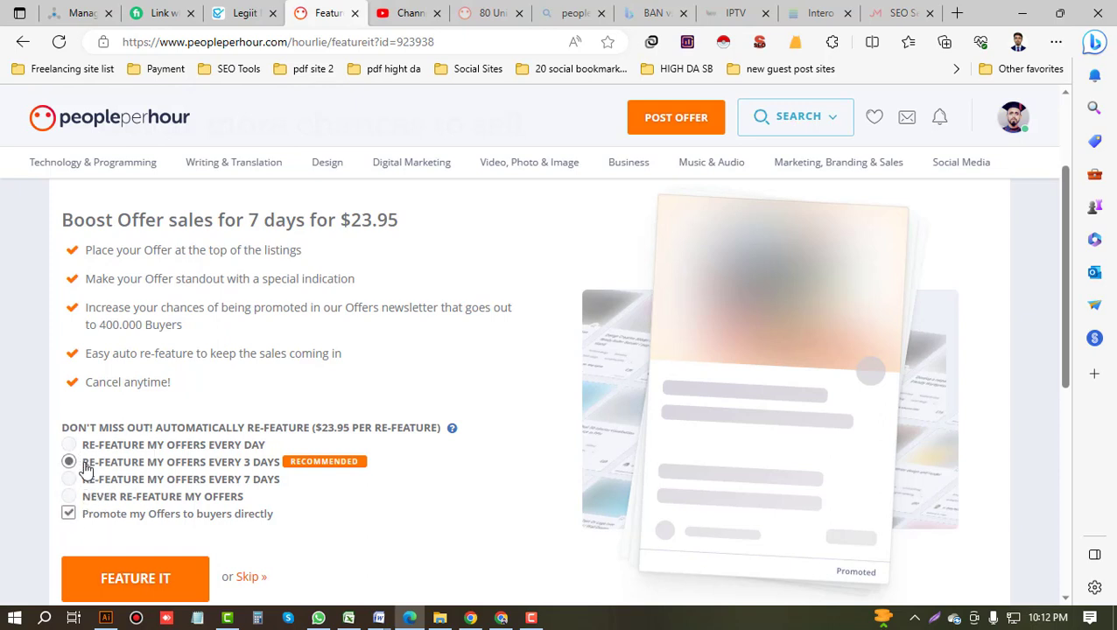
pyautogui.click(69, 513)
pyautogui.click(69, 512)
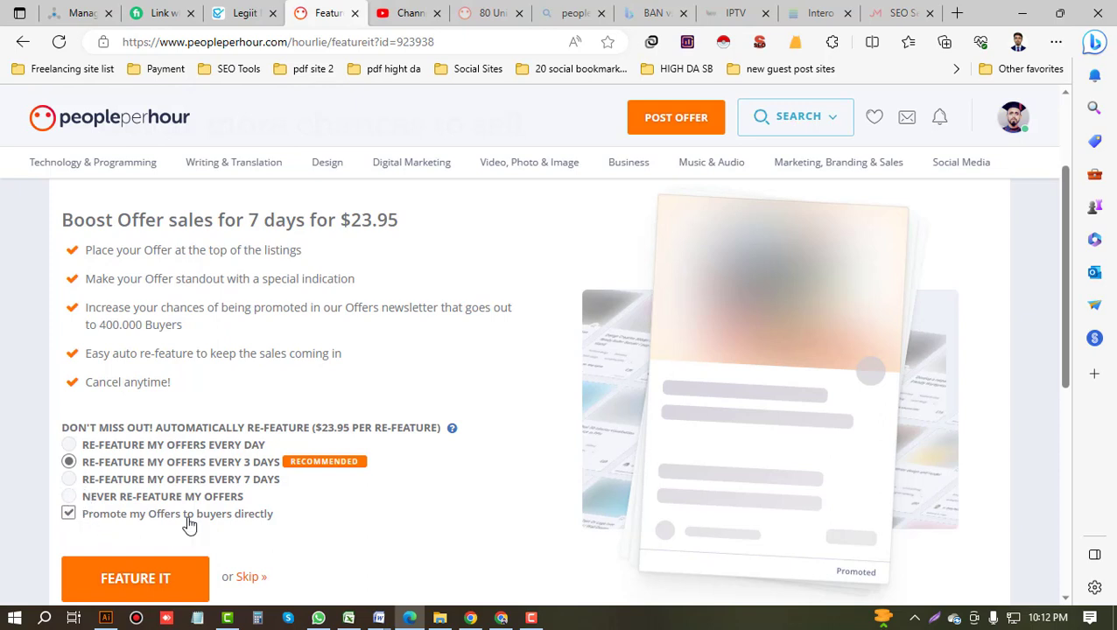